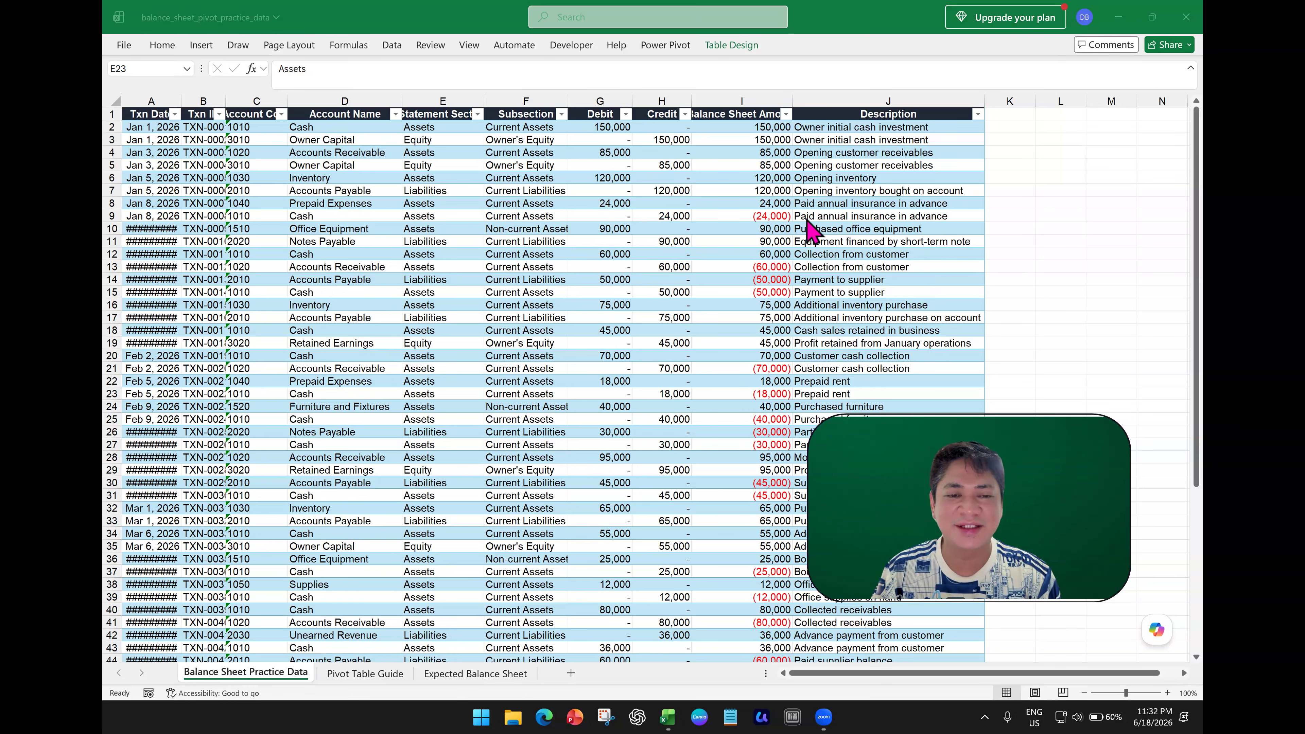
- Auto-fit the Txn Date column's width so that its dates display in full
left_click(473, 244)
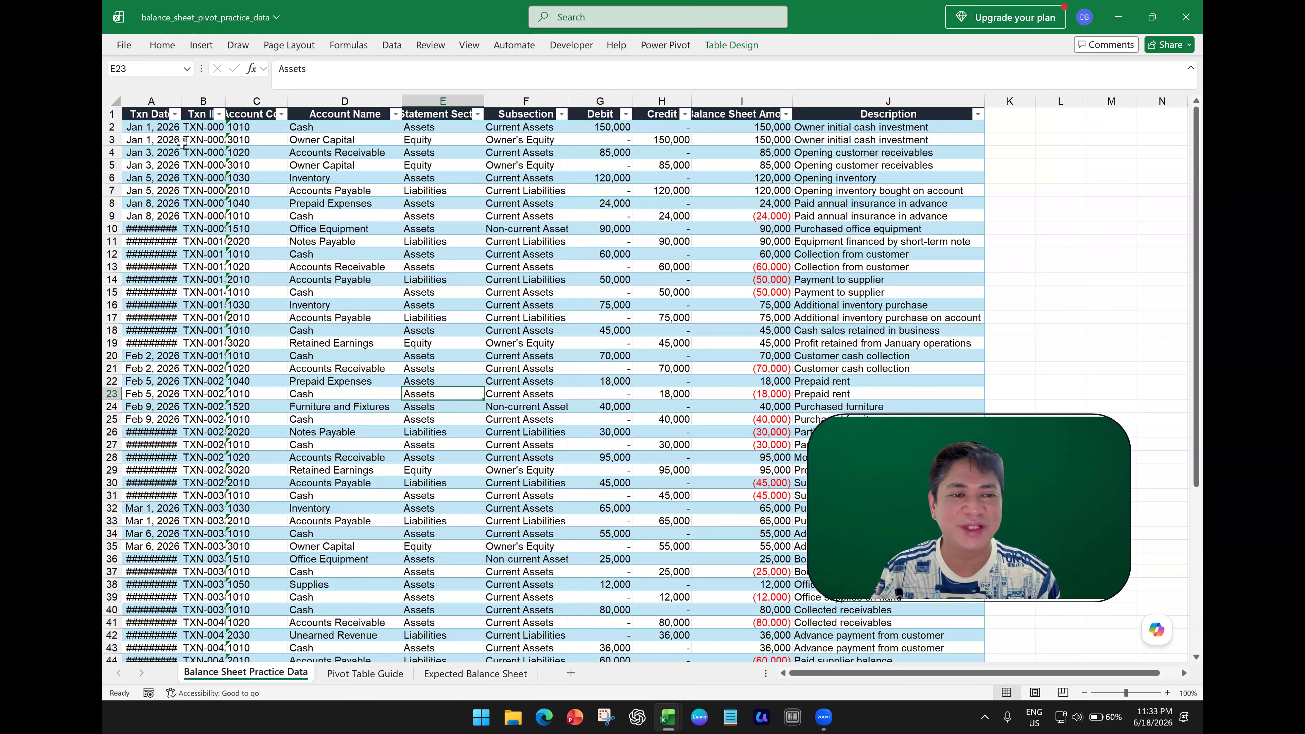
double_click(184, 101)
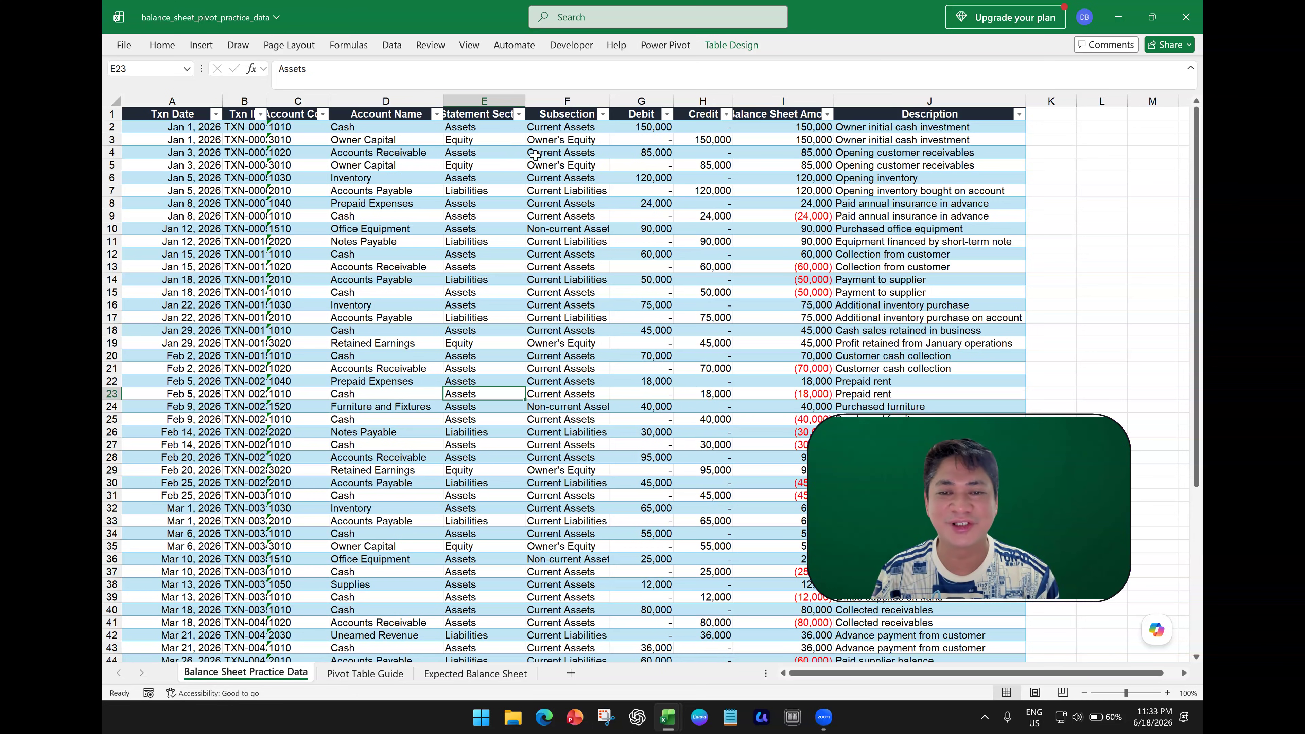
- Examine the balance sheet transaction table column by column, from Txn Date and Account Code through Debit, Credit, Balance Sheet Amount and Description
scroll(764, 253, "down", 8)
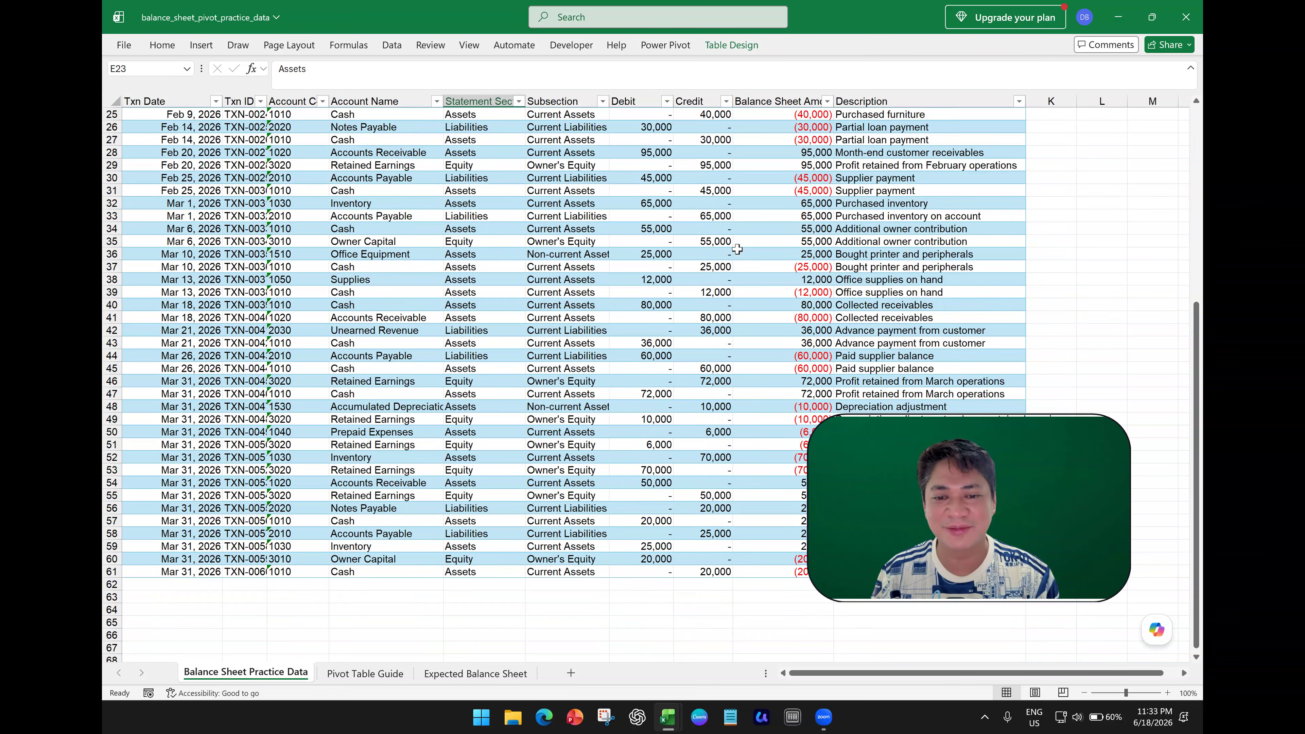
scroll(737, 249, "up", 8)
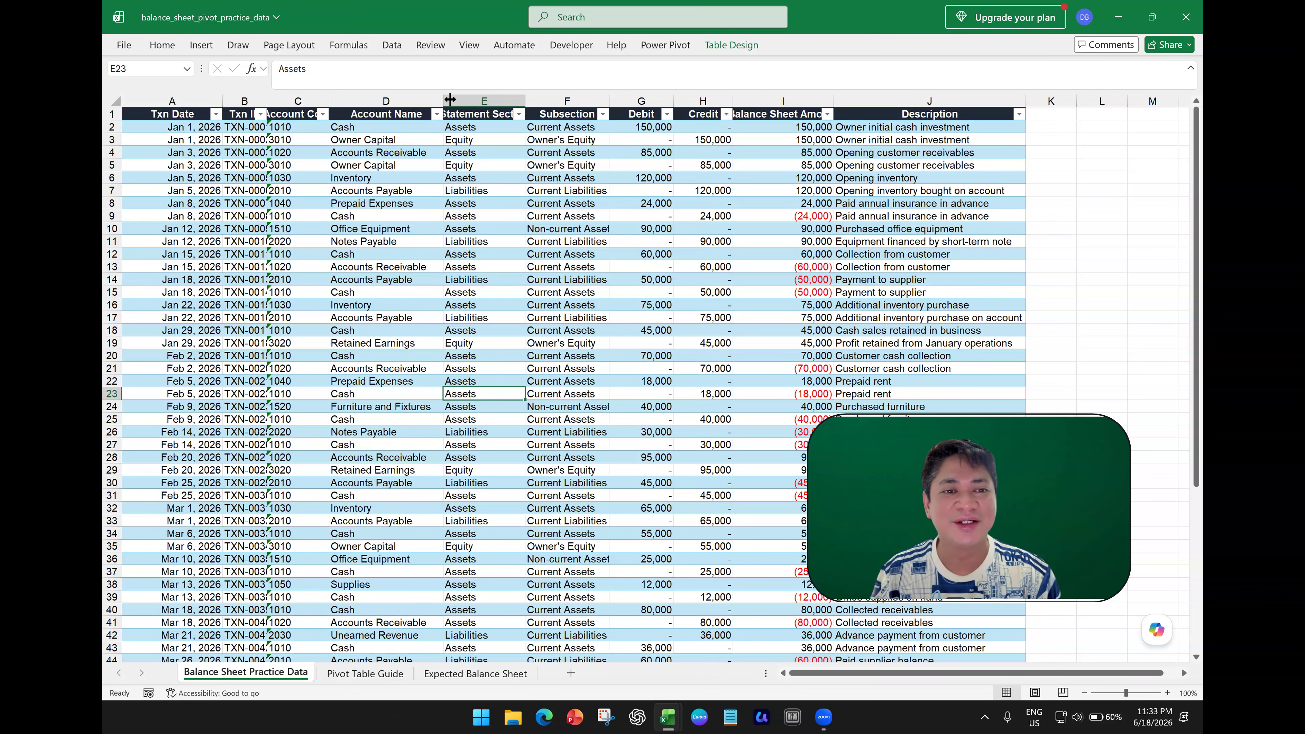
left_click(187, 103)
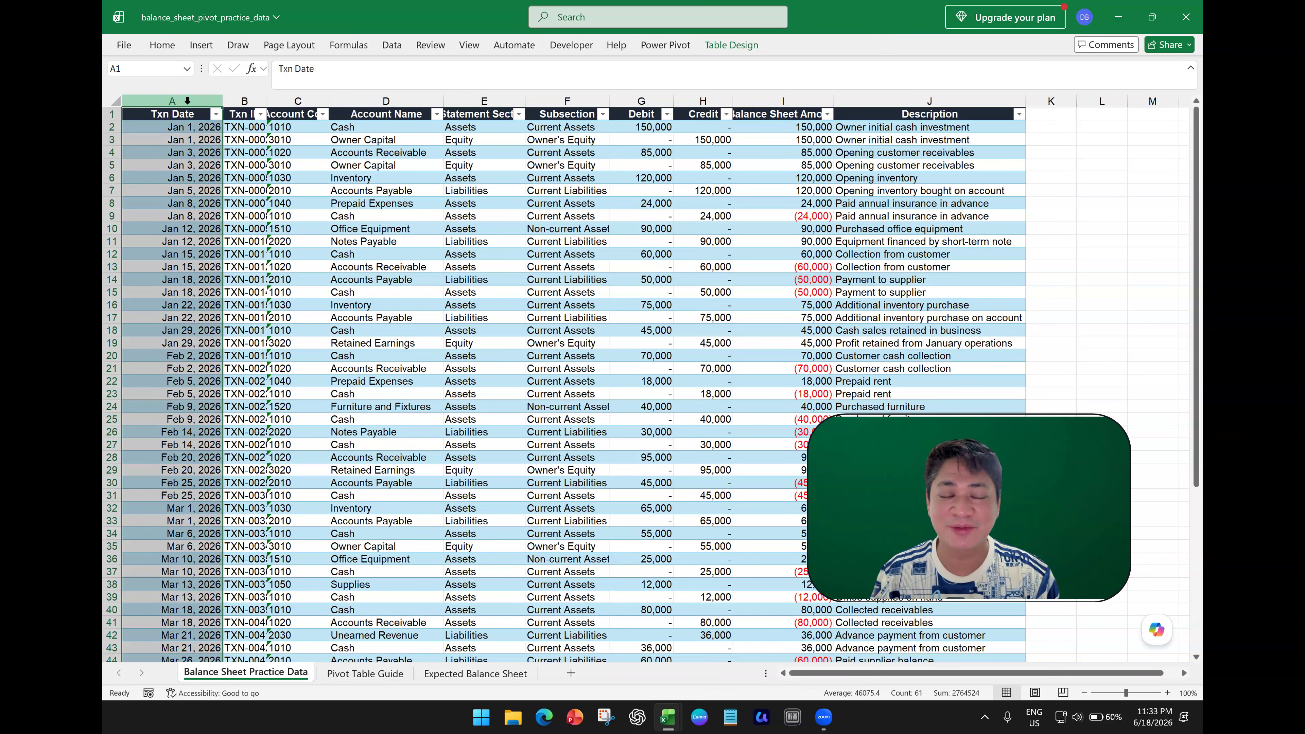
left_click(297, 103)
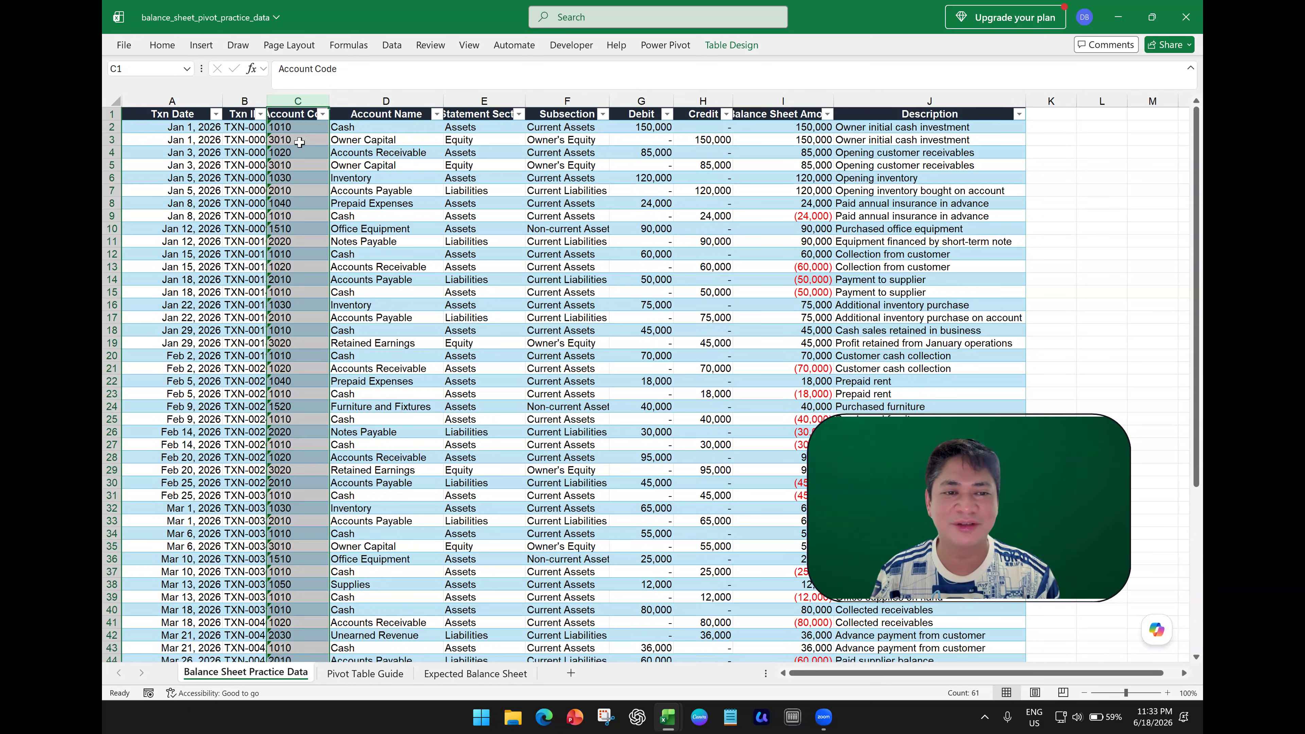
left_click(367, 104)
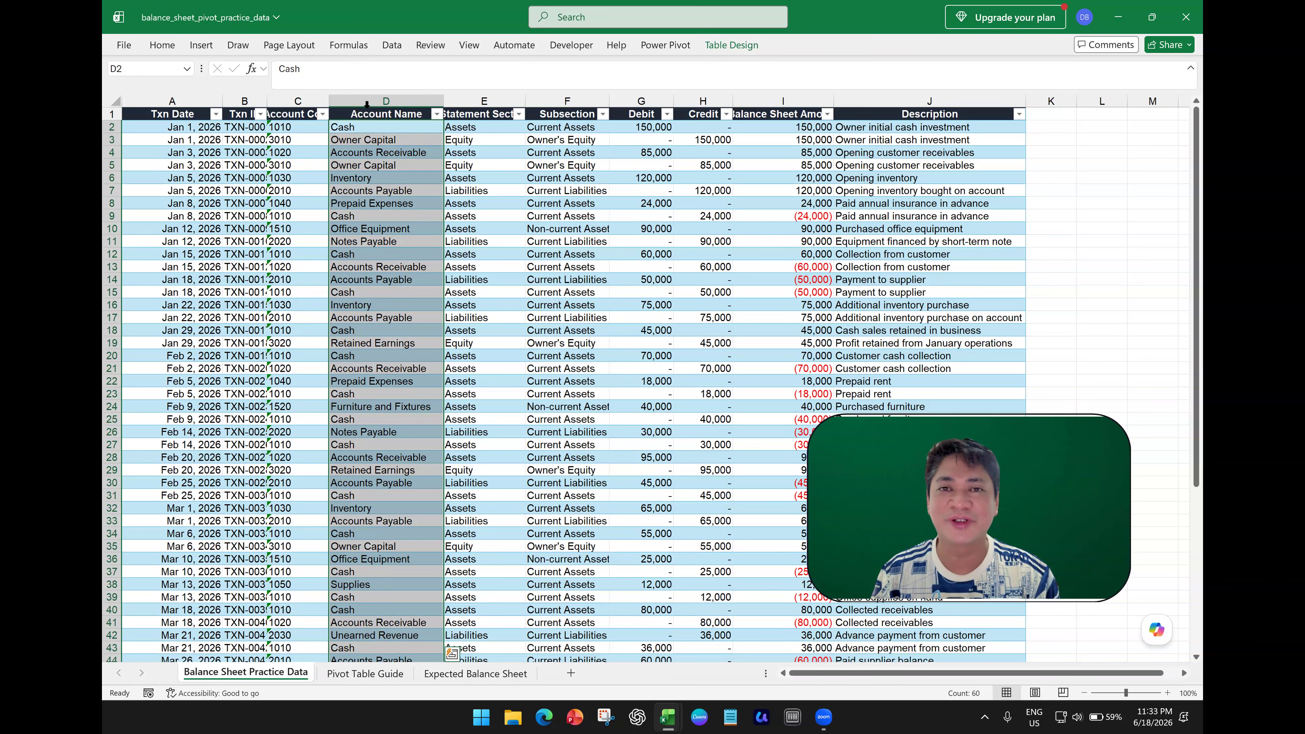
left_click(473, 127)
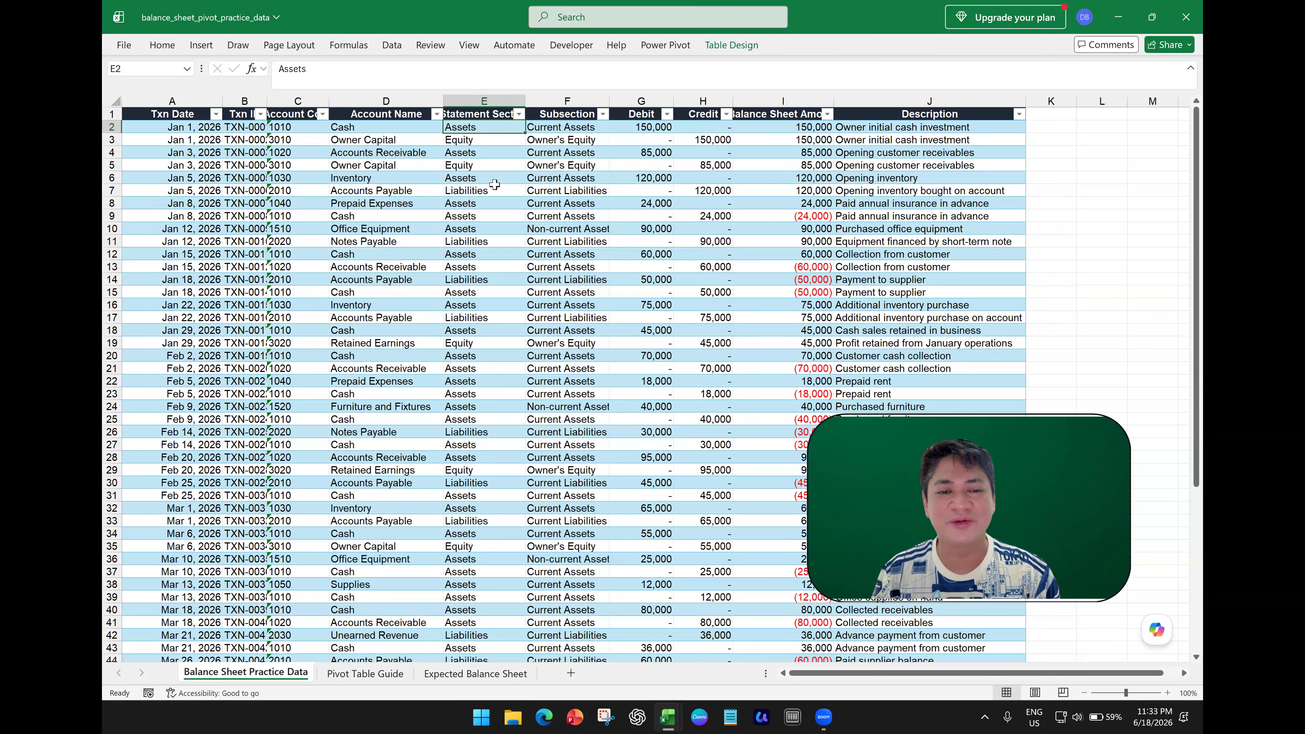
left_click(573, 102)
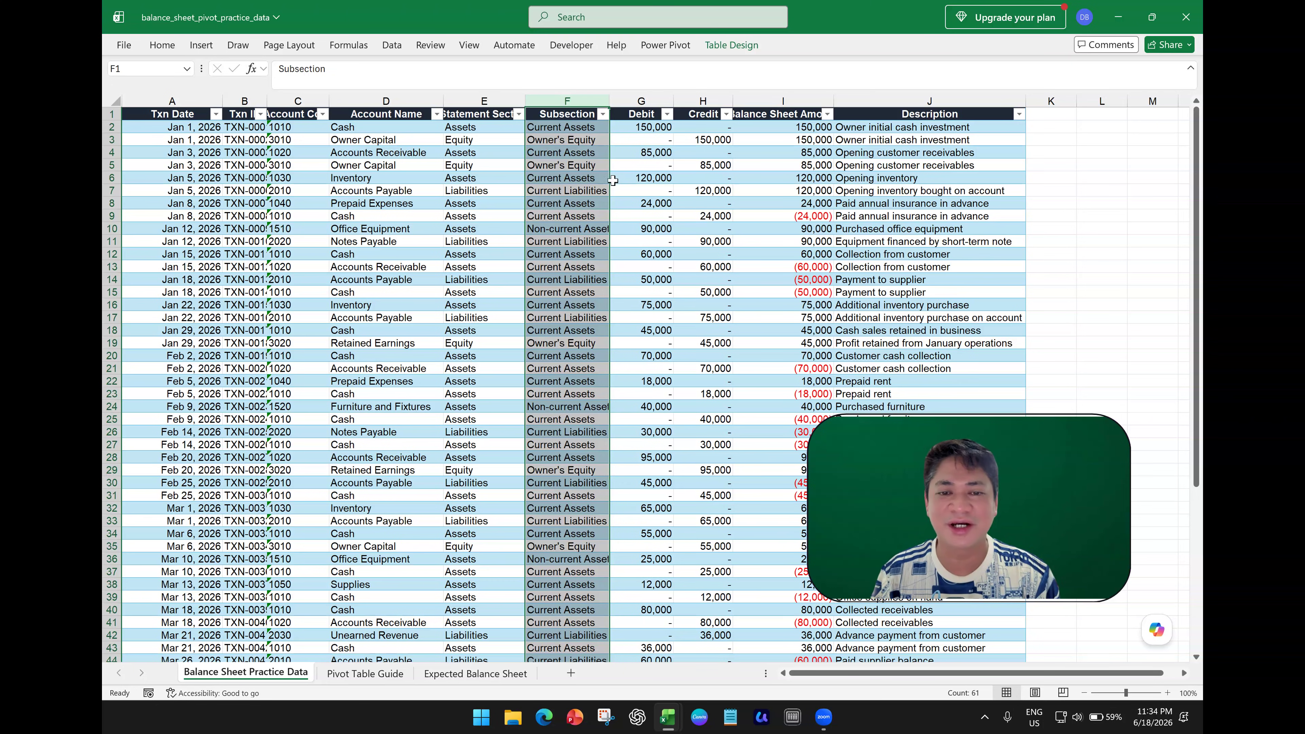
left_click(641, 109)
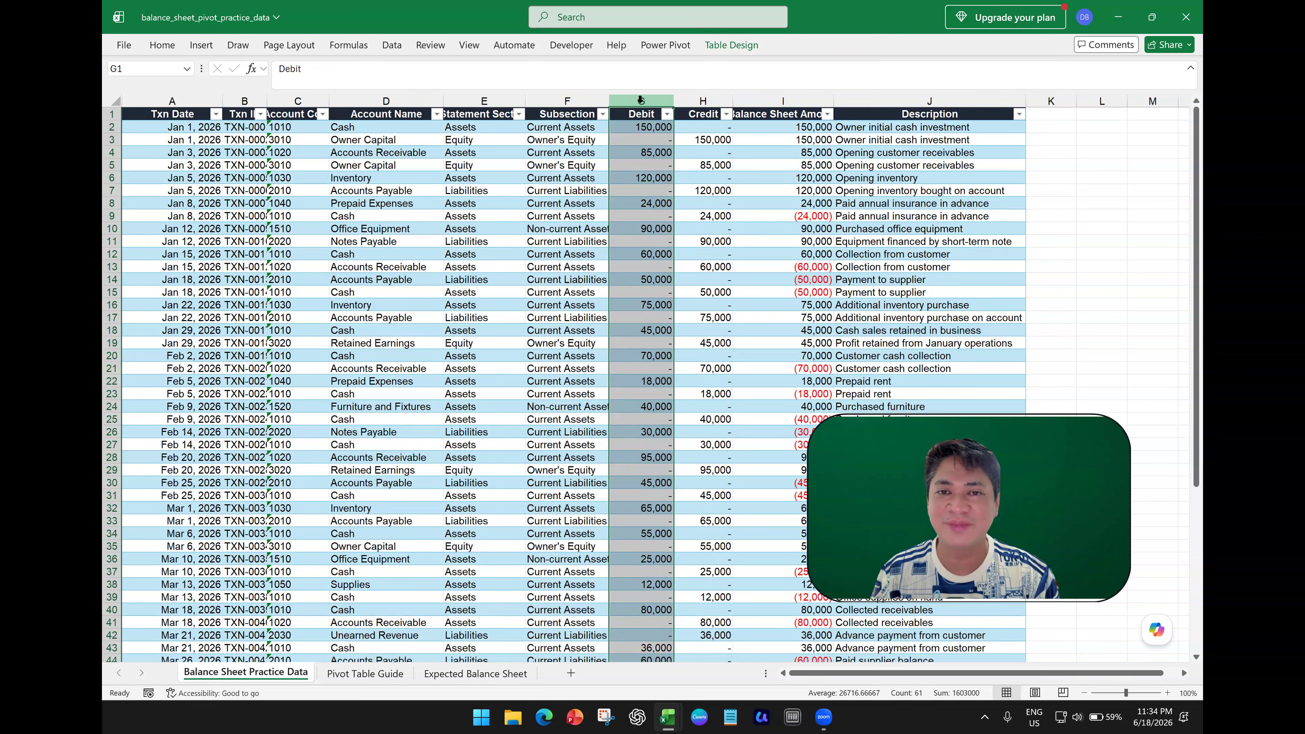
left_click(705, 99)
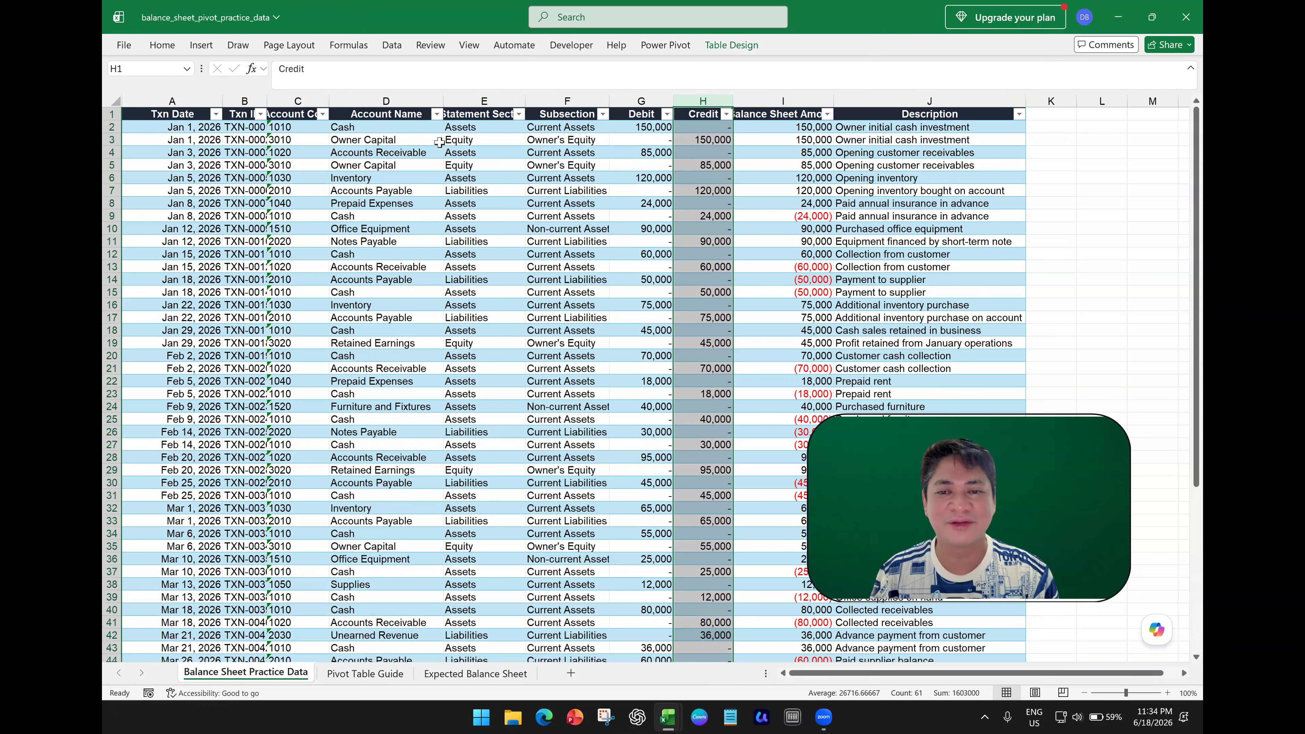
left_click(633, 99)
left_click(706, 97)
left_click(636, 99)
left_click(717, 98)
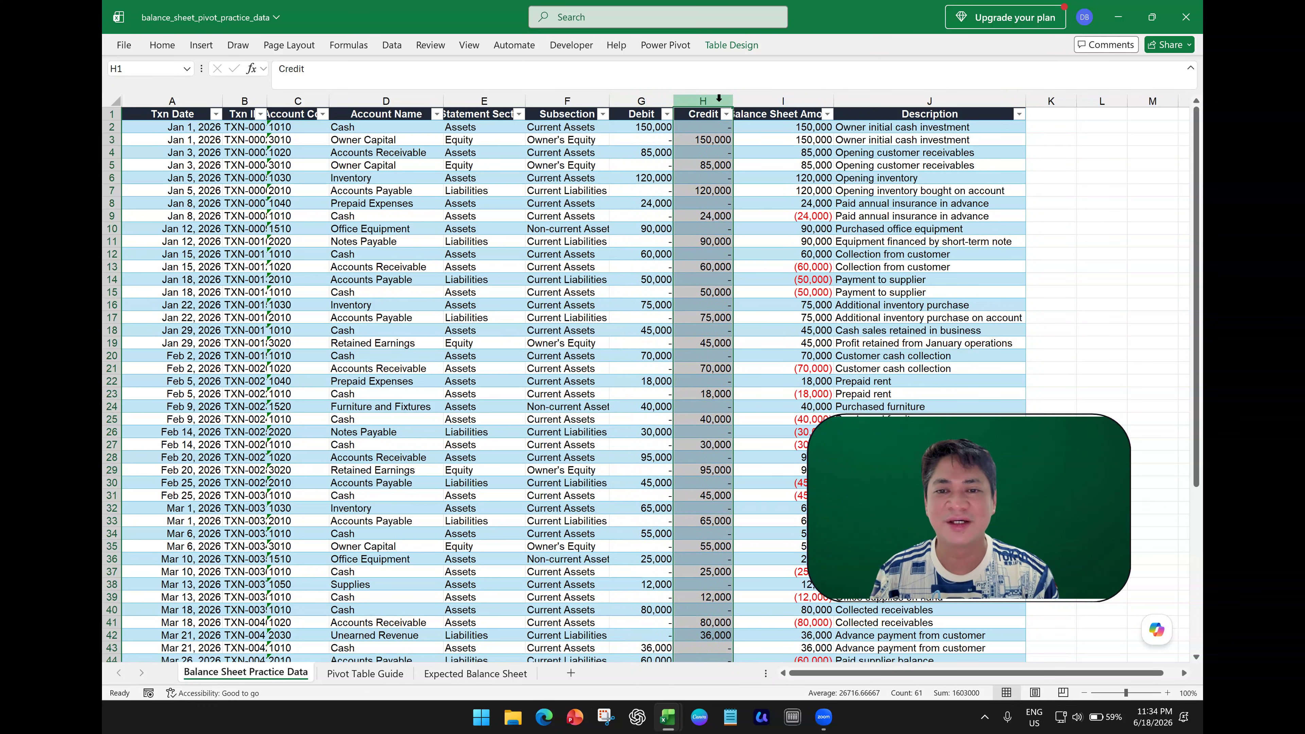
left_click(792, 97)
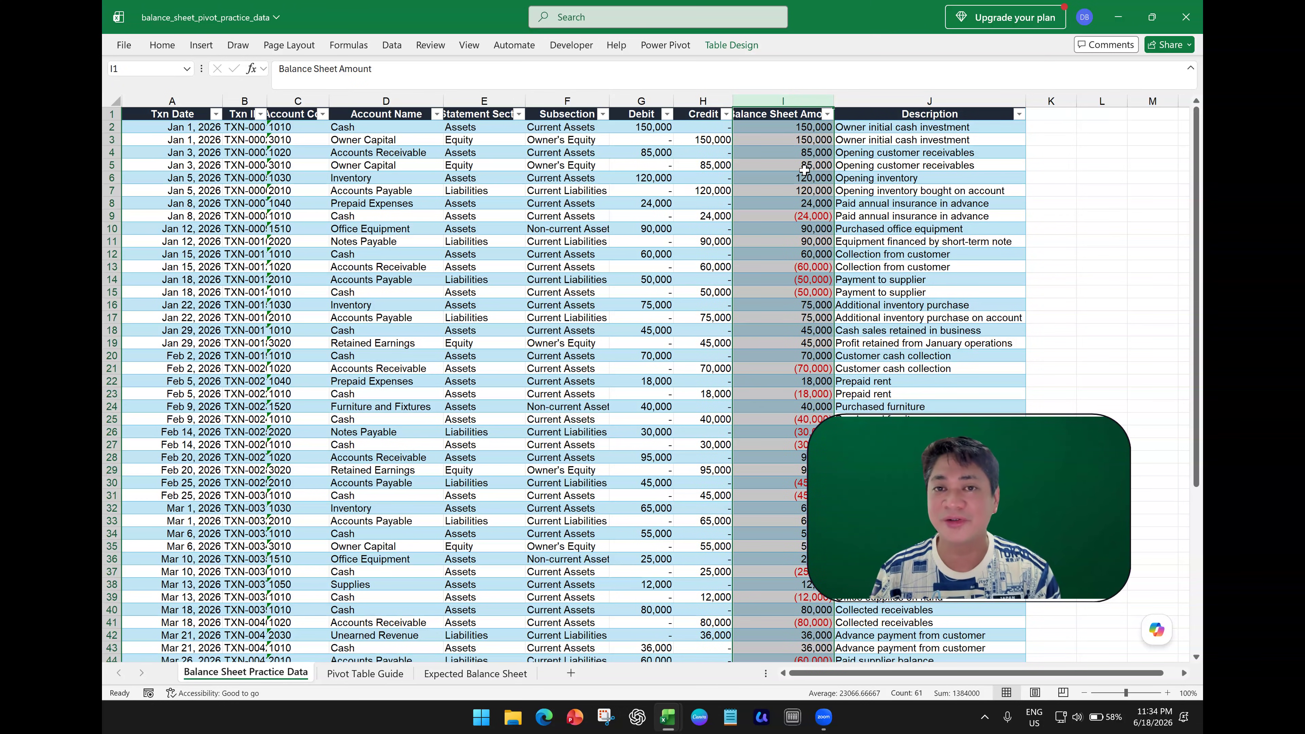
left_click(872, 98)
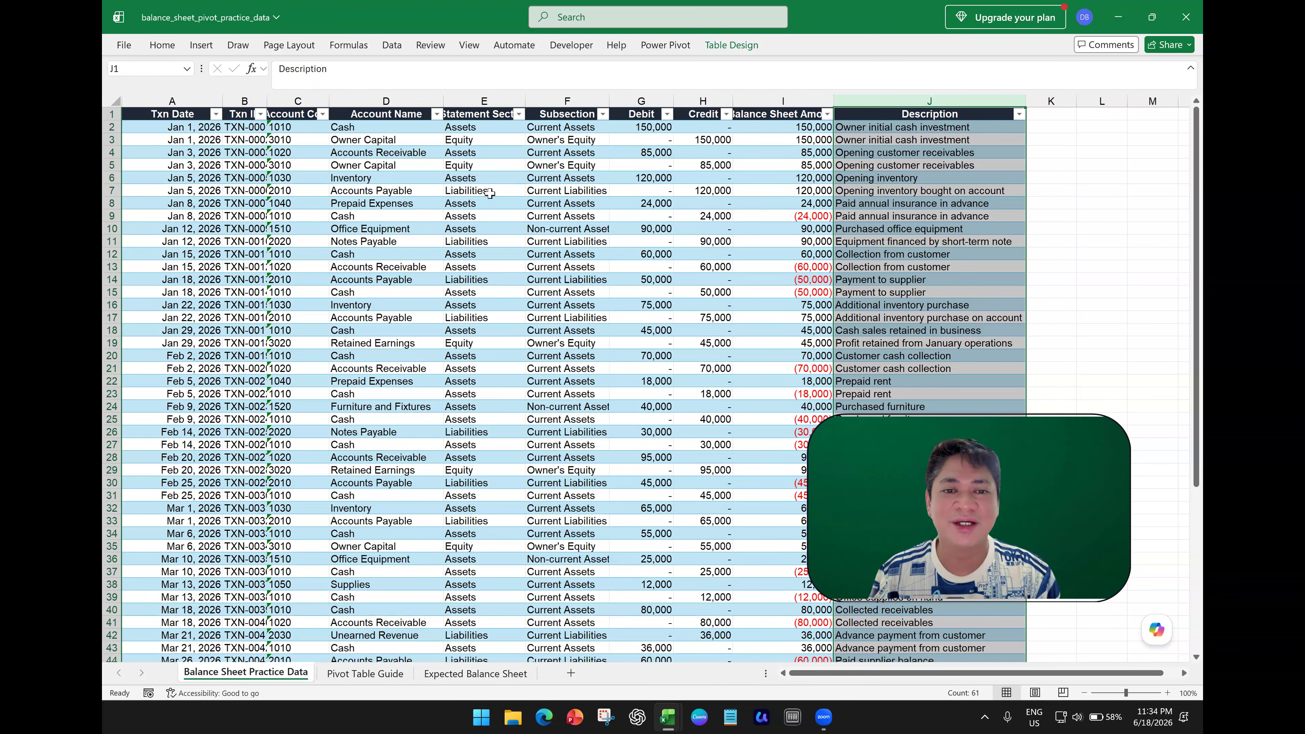
left_click(546, 267)
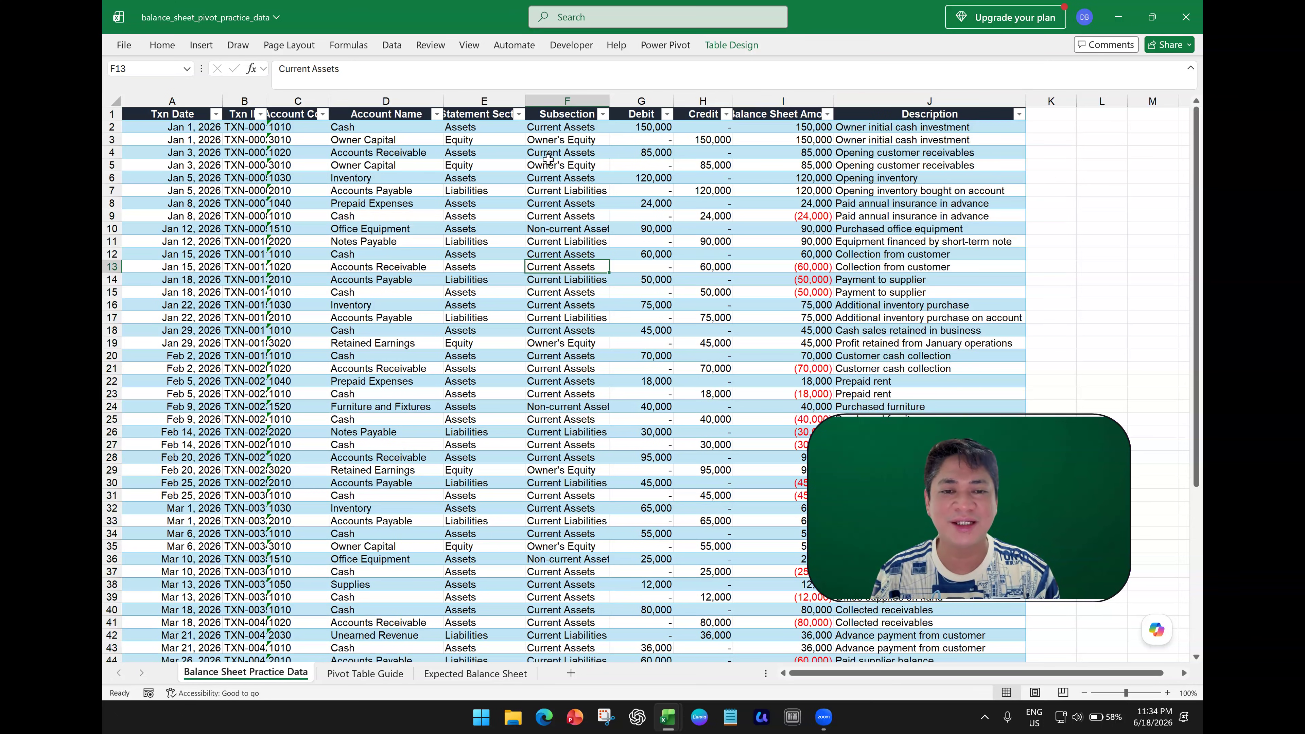
left_click(678, 178)
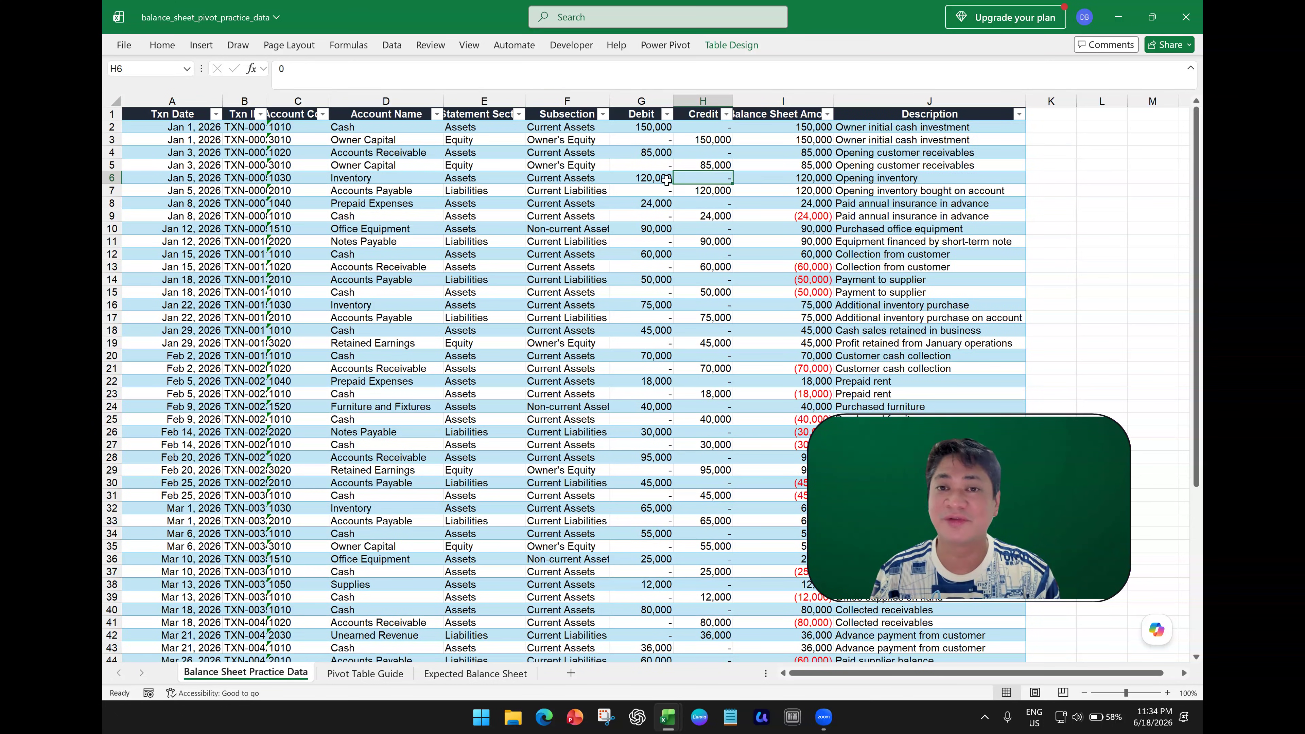
left_click(436, 182)
left_click(621, 205)
left_click(629, 218)
left_click(441, 216)
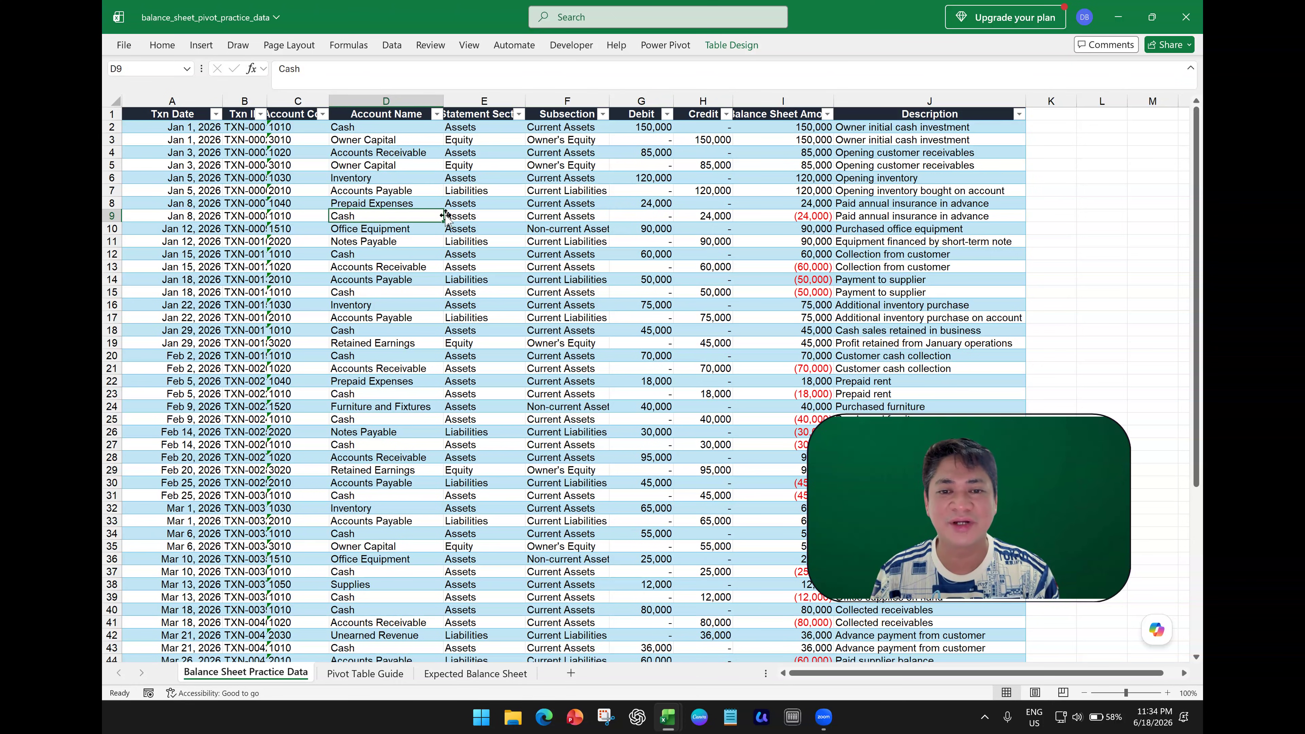
left_click(714, 182)
left_click(667, 200)
left_click(551, 165)
left_click(1150, 164)
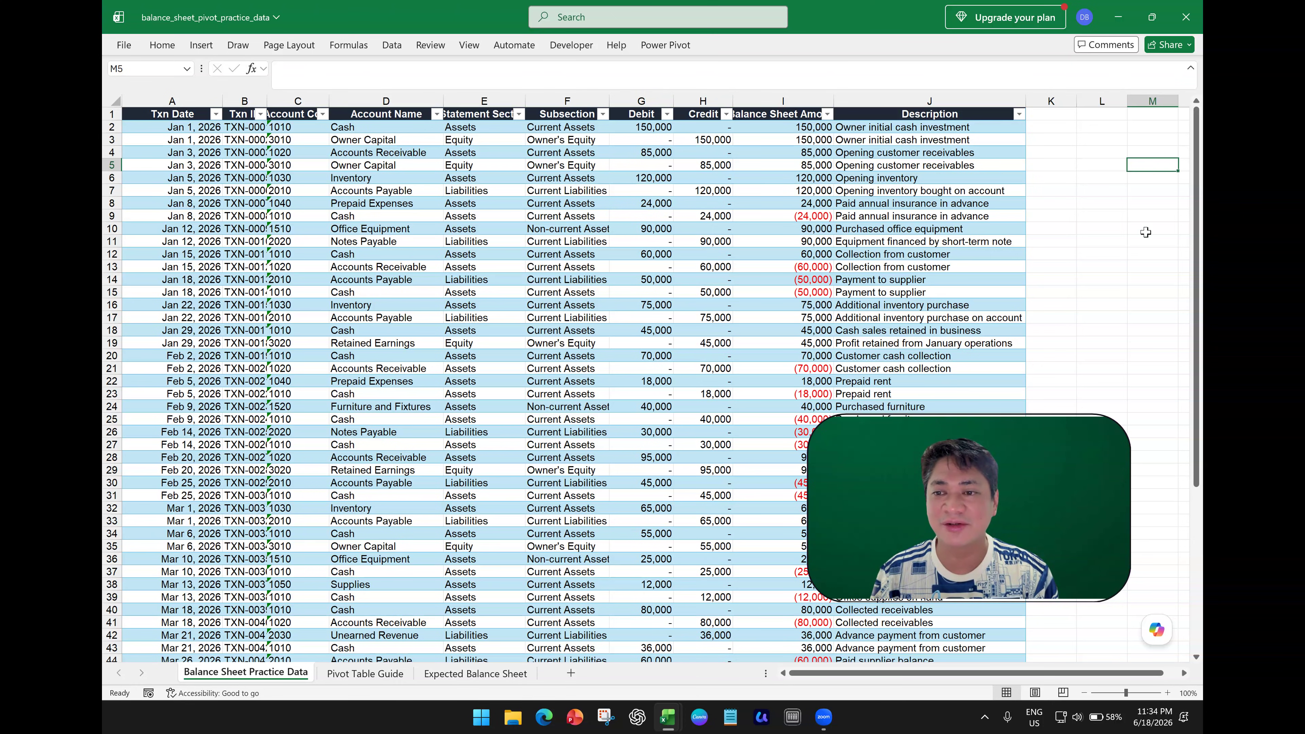
left_click(1151, 228)
- Insert a PivotTable on a new worksheet, using the BalanceSheetData table as its source
left_click(576, 188)
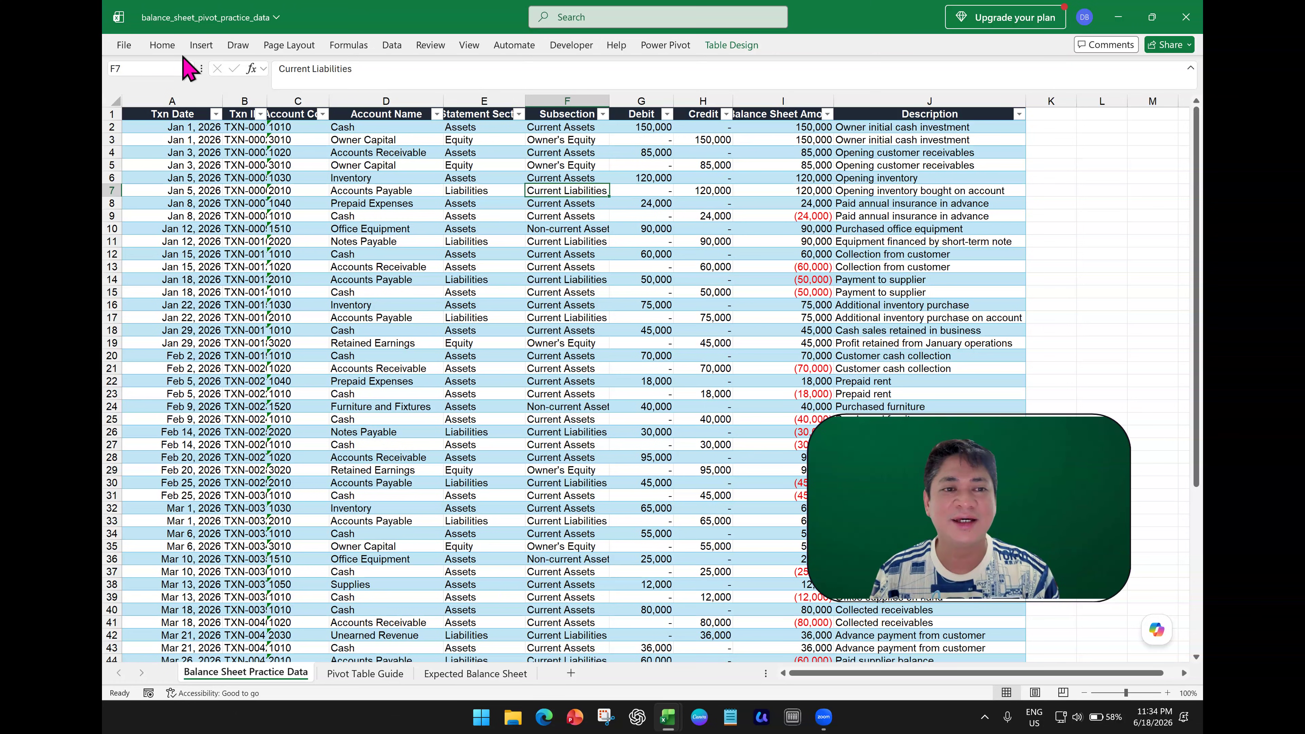
left_click(200, 49)
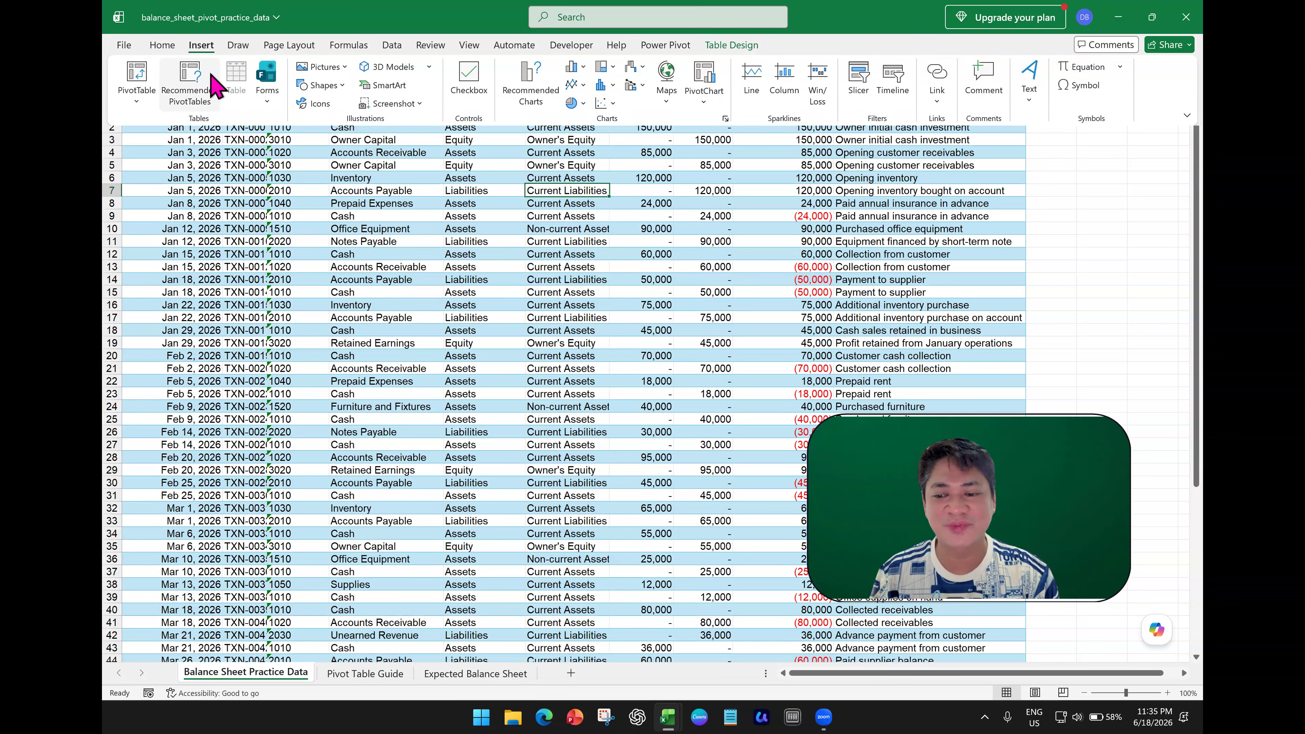
left_click(137, 75)
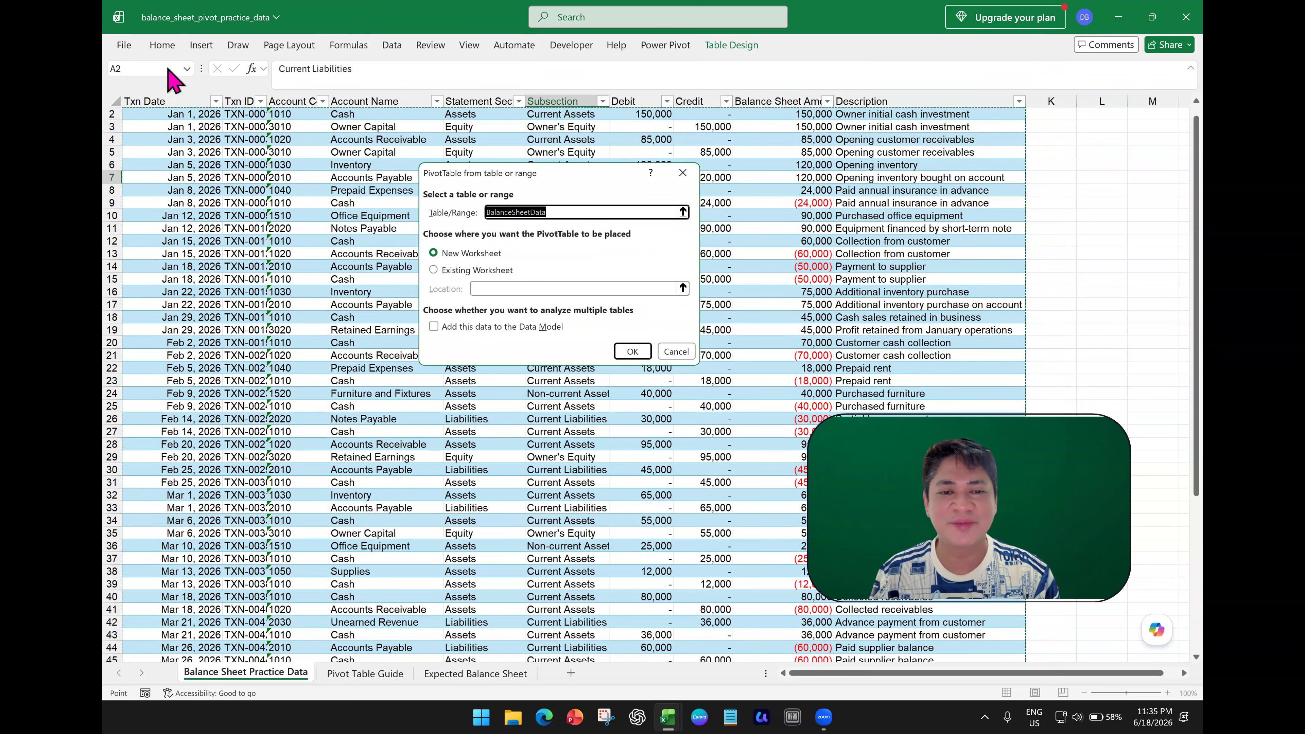
left_click_drag(568, 174, 486, 185)
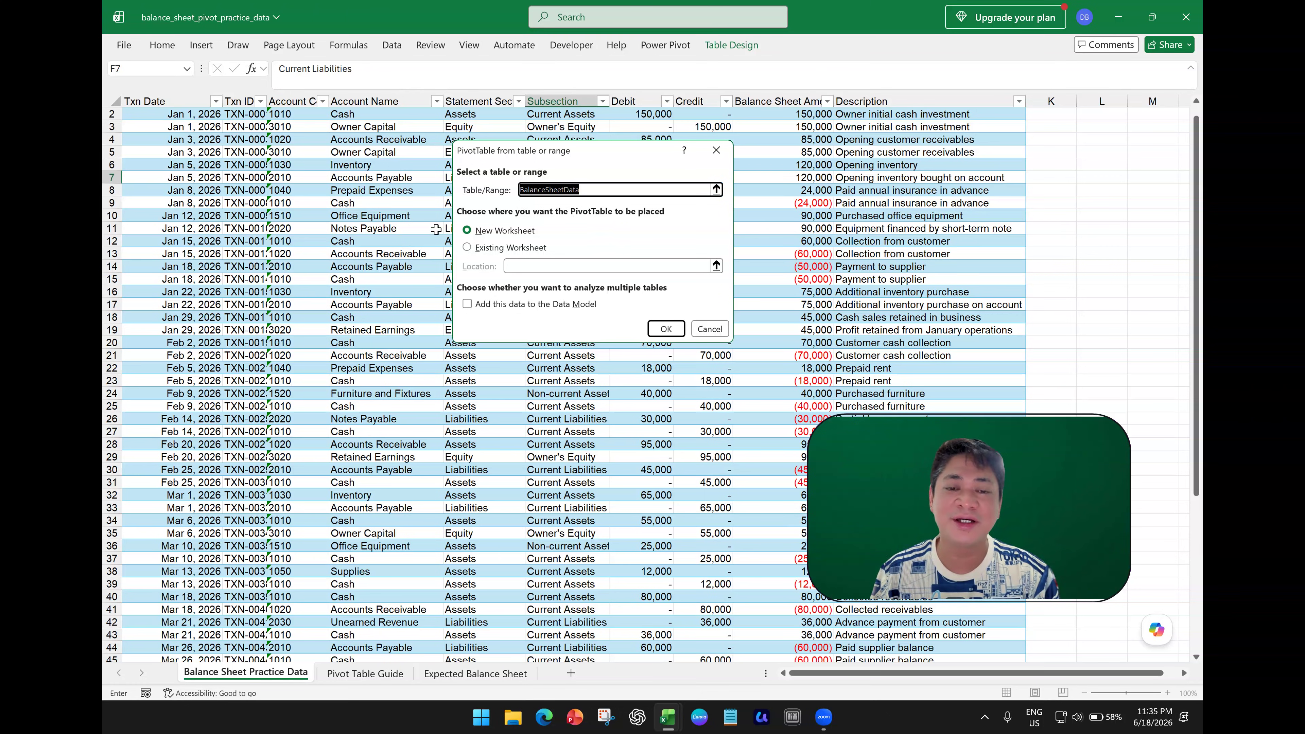
scroll(577, 218, "up", 1)
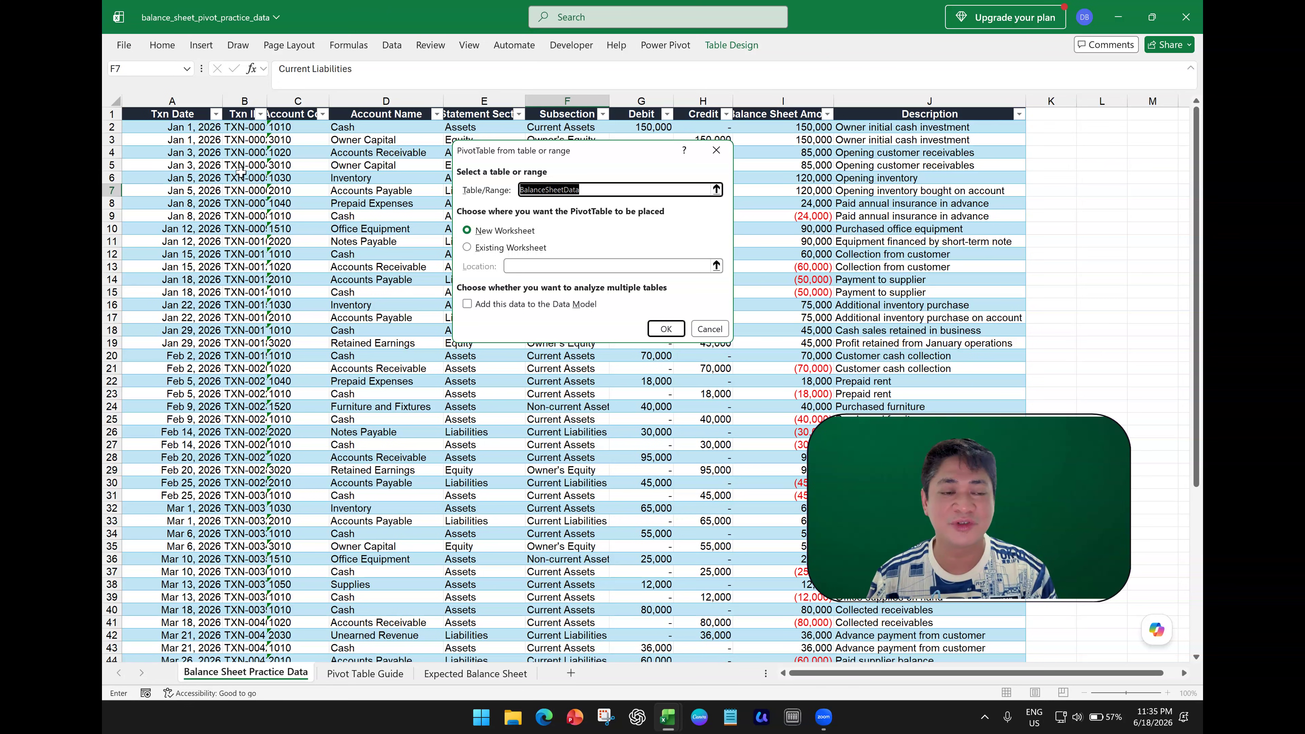
scroll(308, 254, "down", 3)
scroll(307, 254, "down", 10)
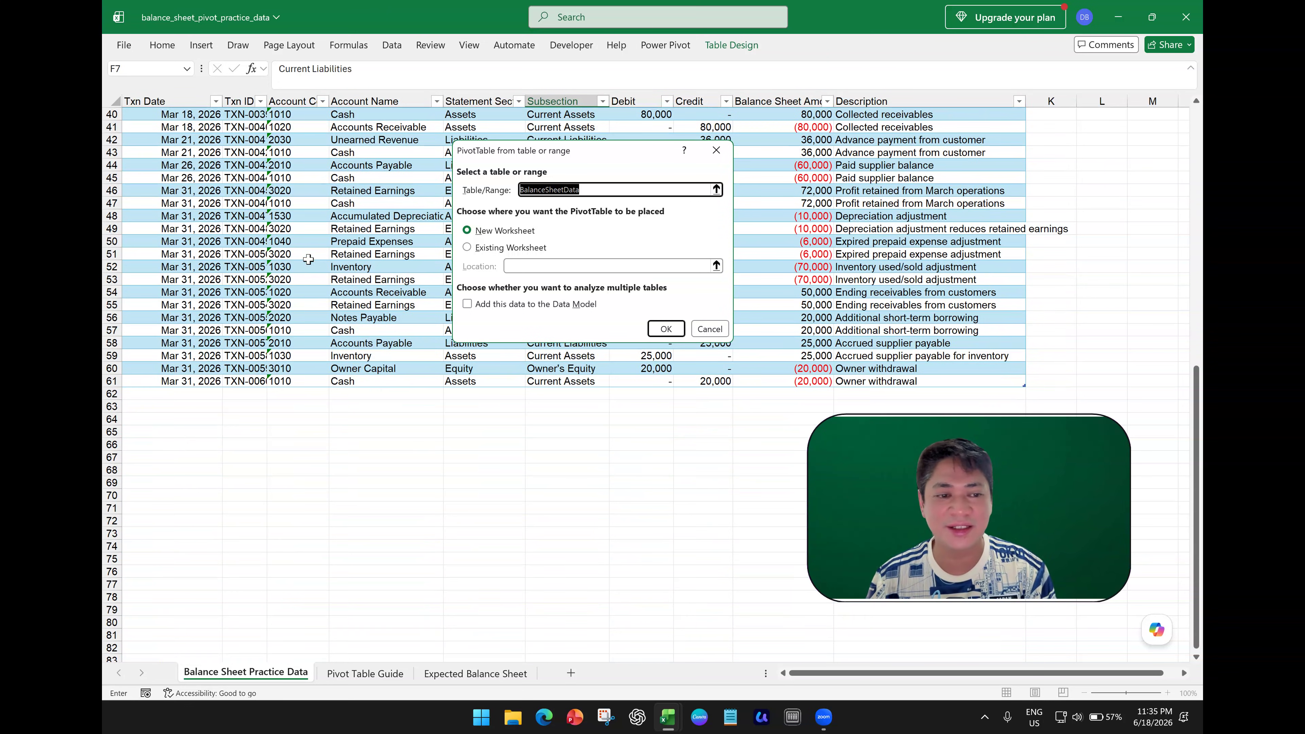
scroll(309, 256, "up", 13)
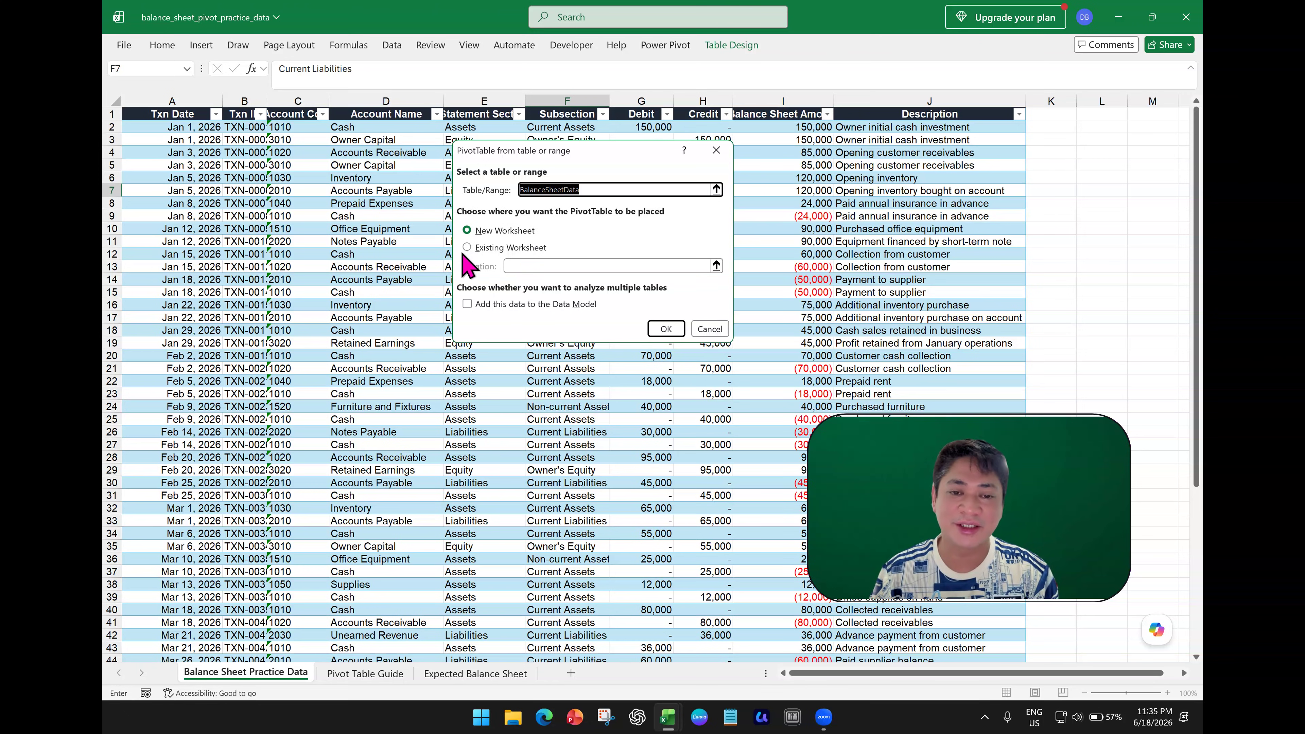
left_click(1184, 673)
left_click_drag(1185, 674, 1135, 673)
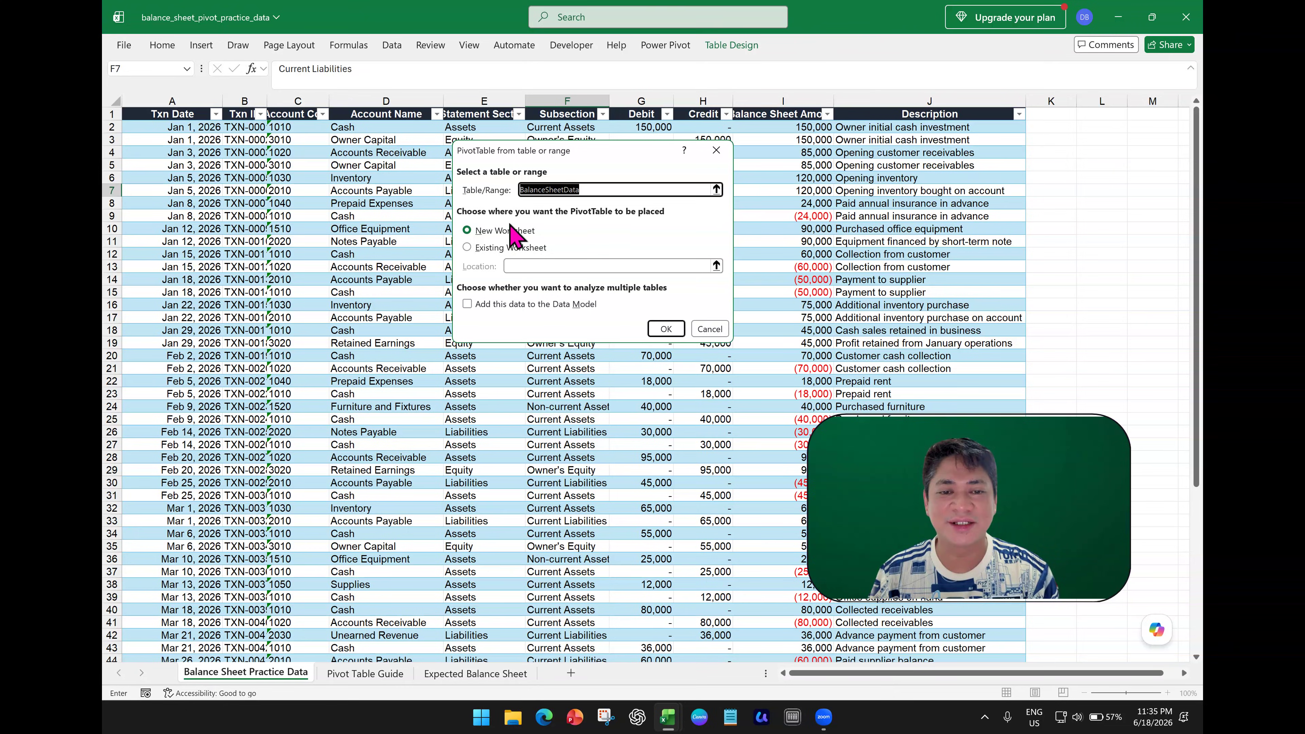
left_click(673, 325)
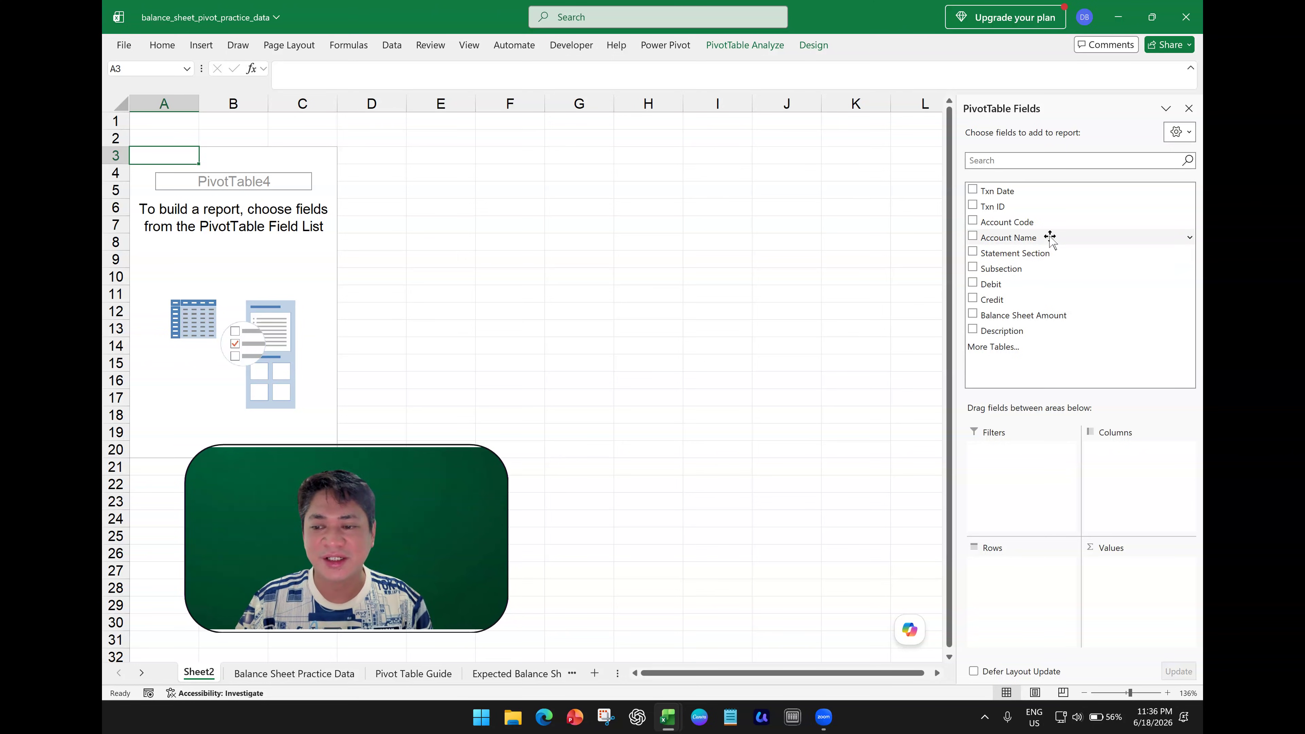
- Try the Account Name field in the PivotTable's Rows area, taking it out again after each trial
left_click_drag(1050, 237, 1023, 600)
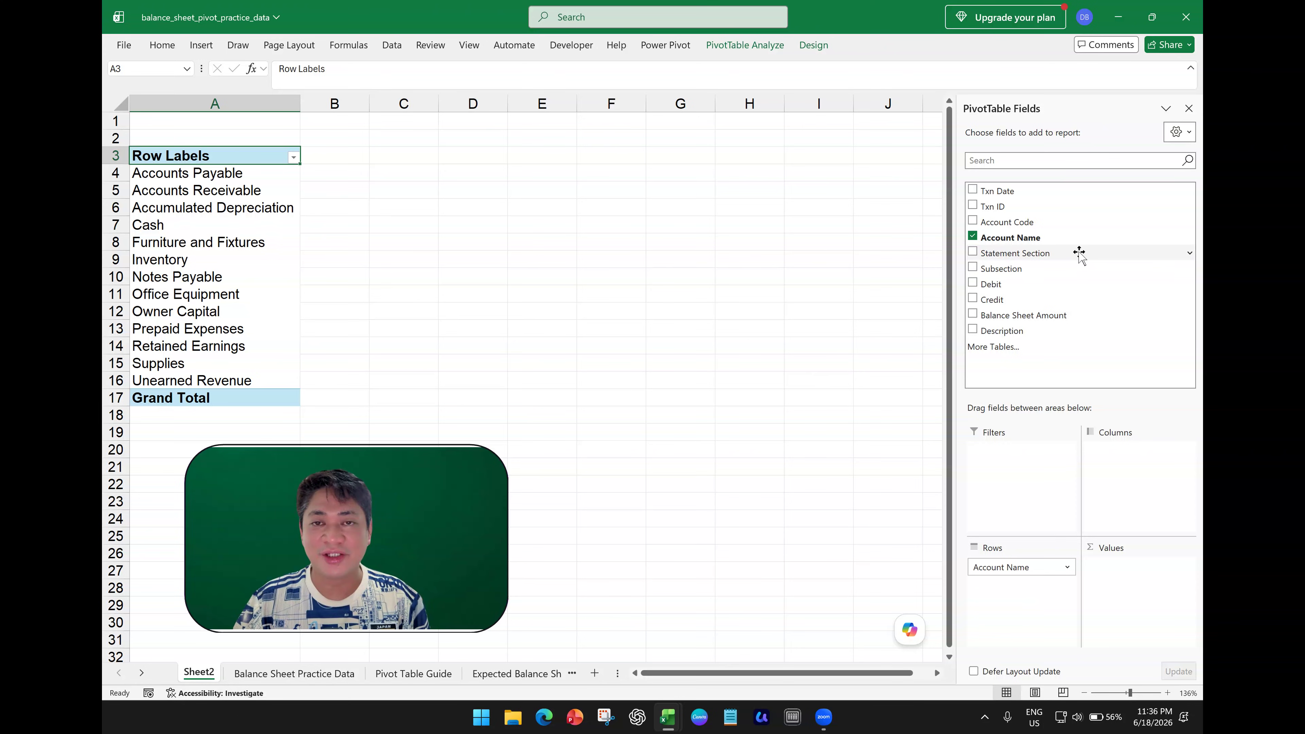
left_click_drag(1006, 565, 1037, 236)
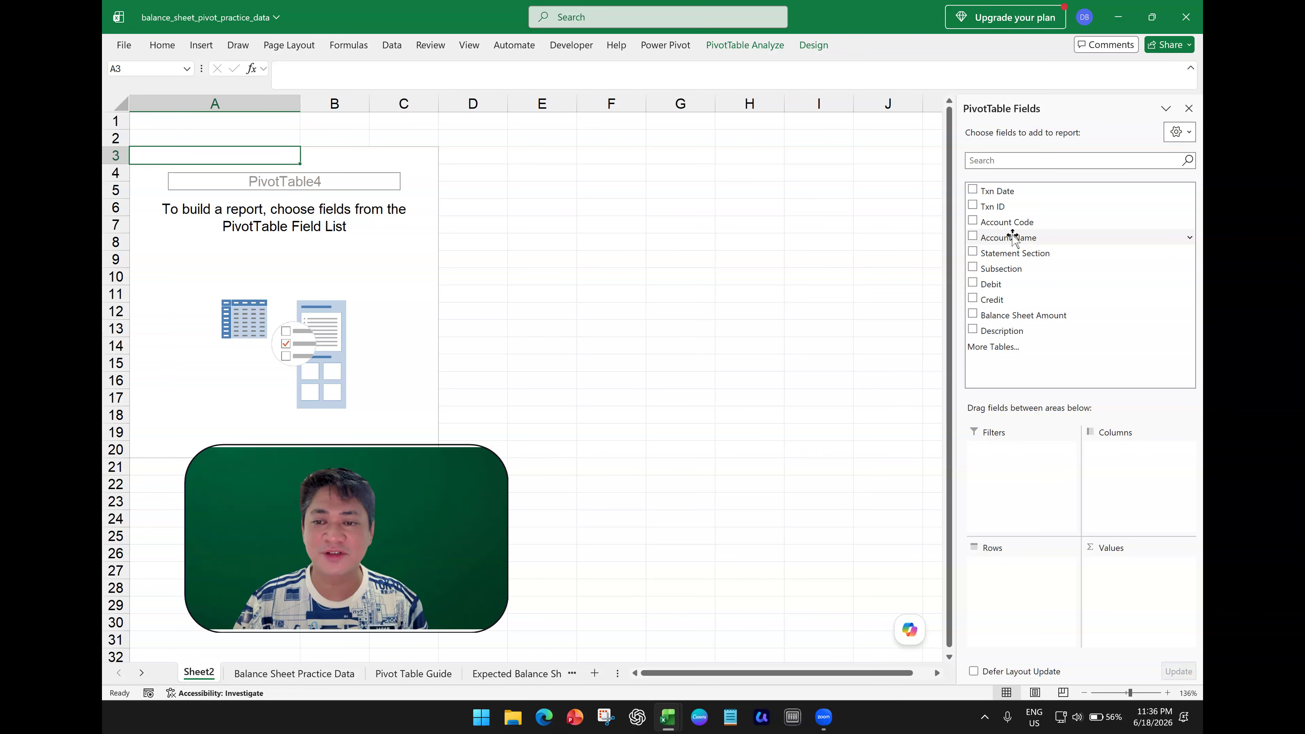
left_click_drag(1009, 239, 1001, 590)
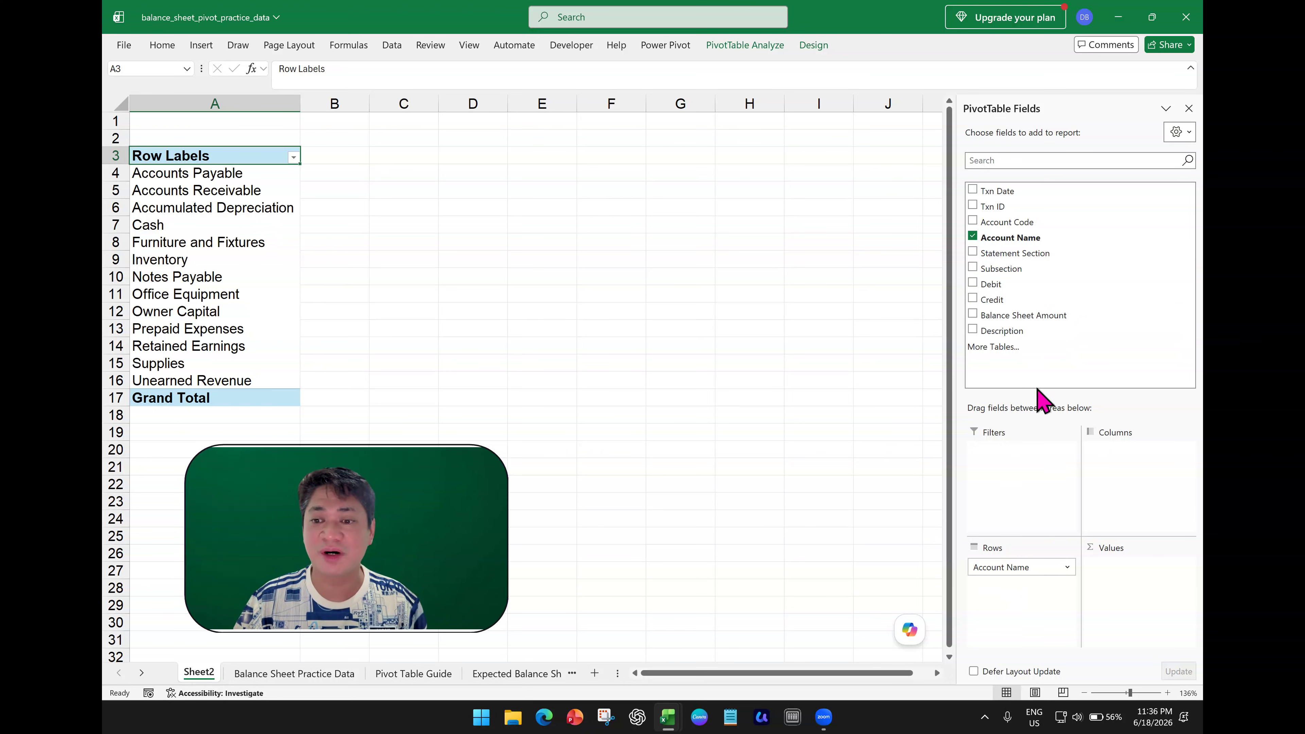
left_click_drag(1017, 567, 904, 538)
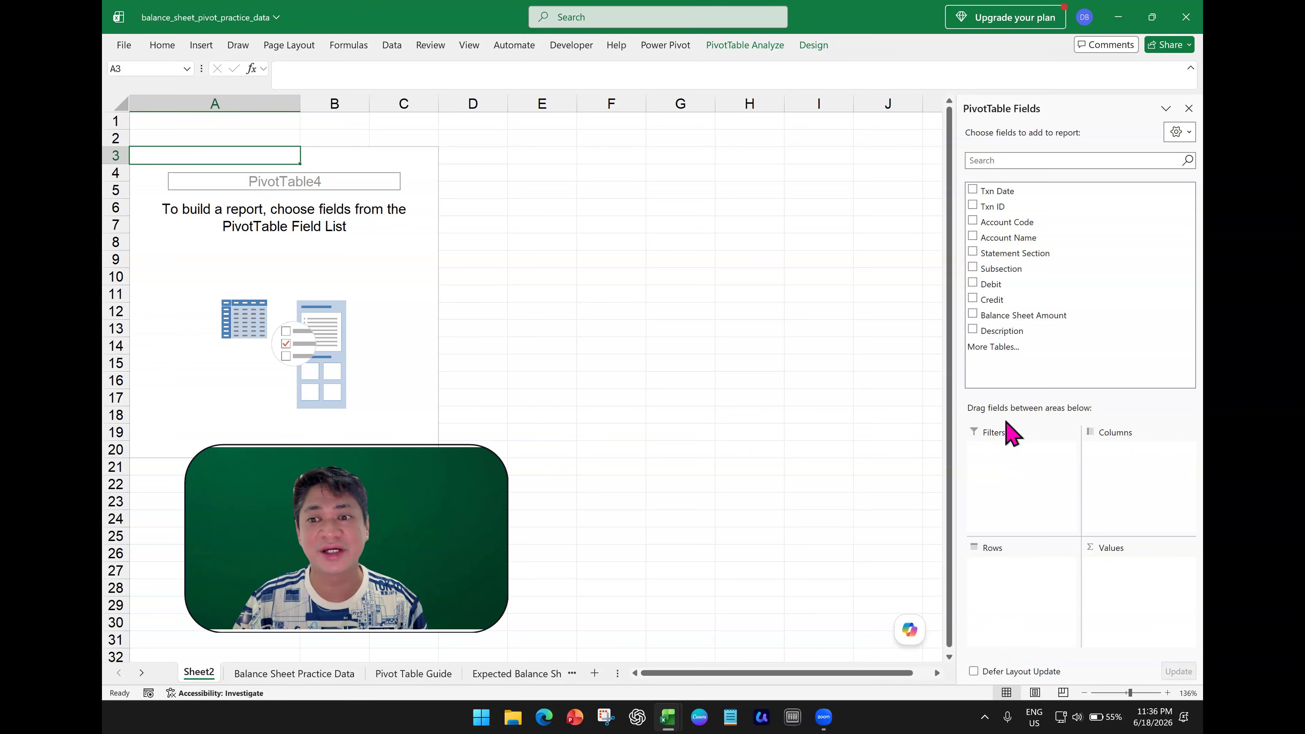
- Try Statement Section and Account Name in turn as the PivotTable's row field, removing each one again
left_click(973, 253)
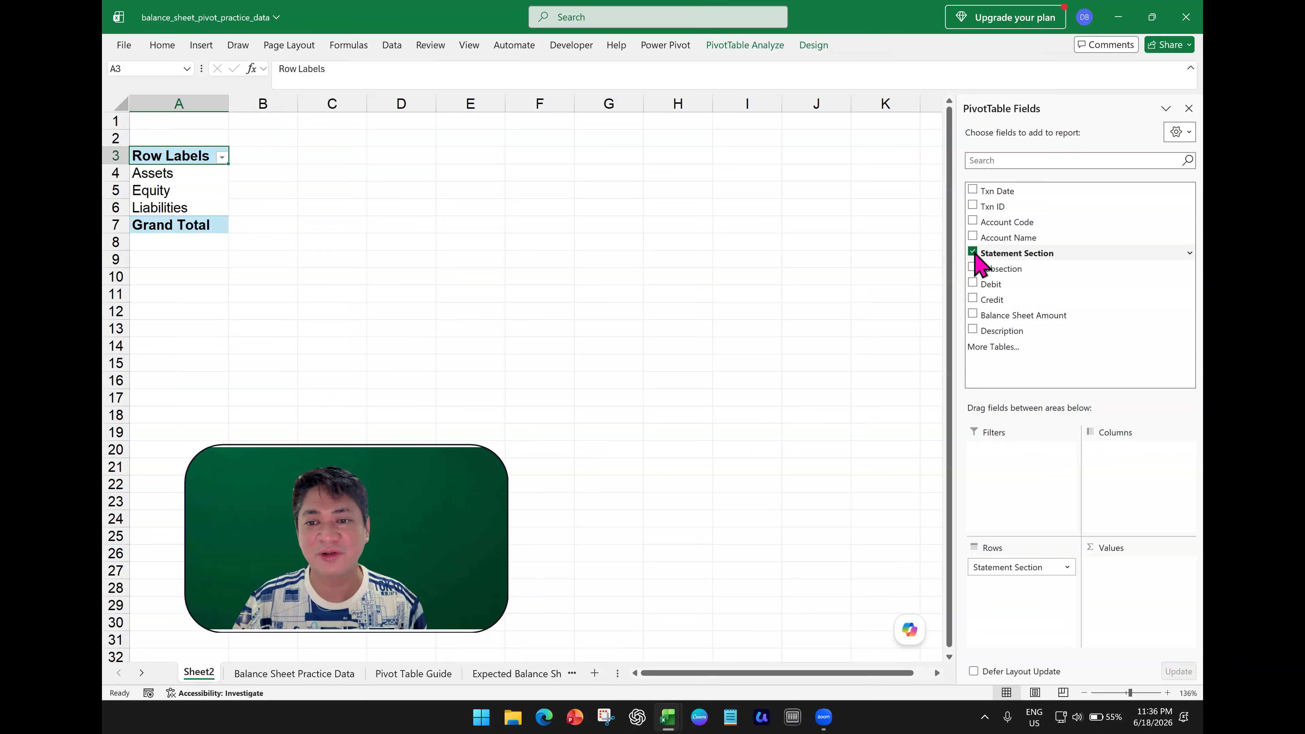
left_click(973, 253)
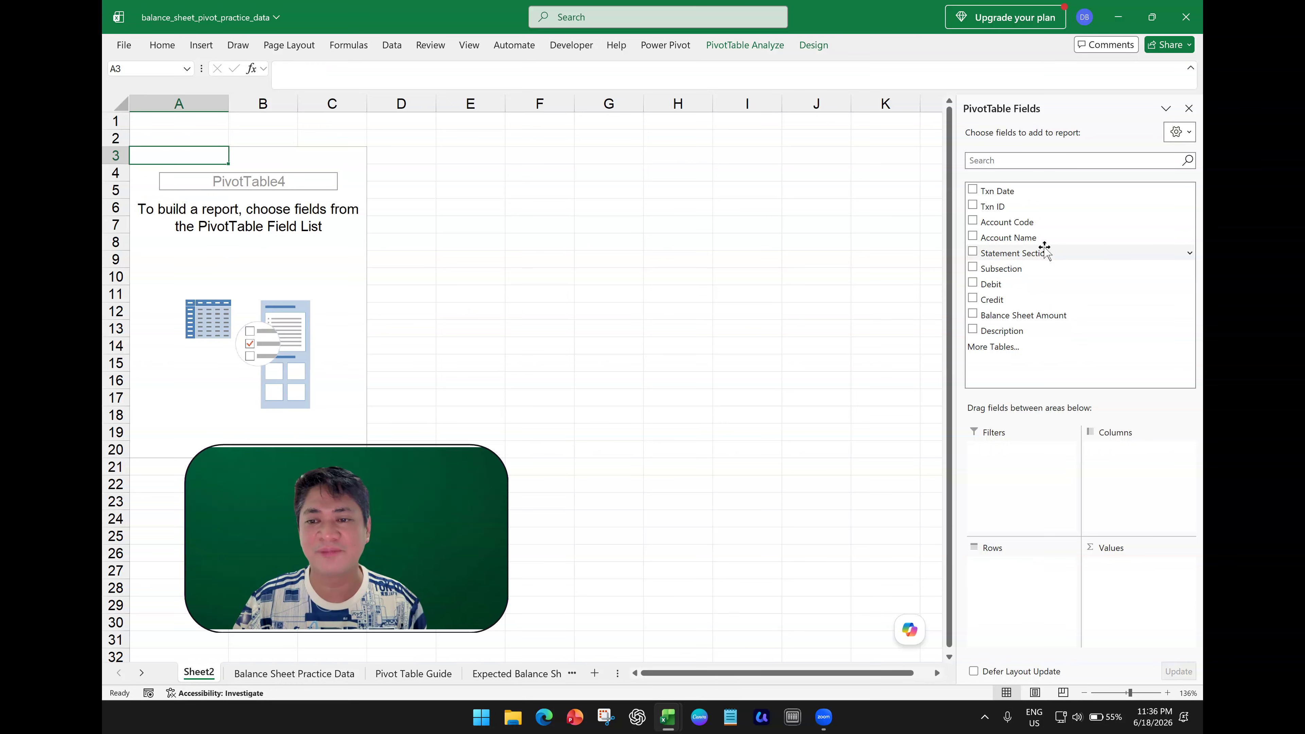
left_click(972, 236)
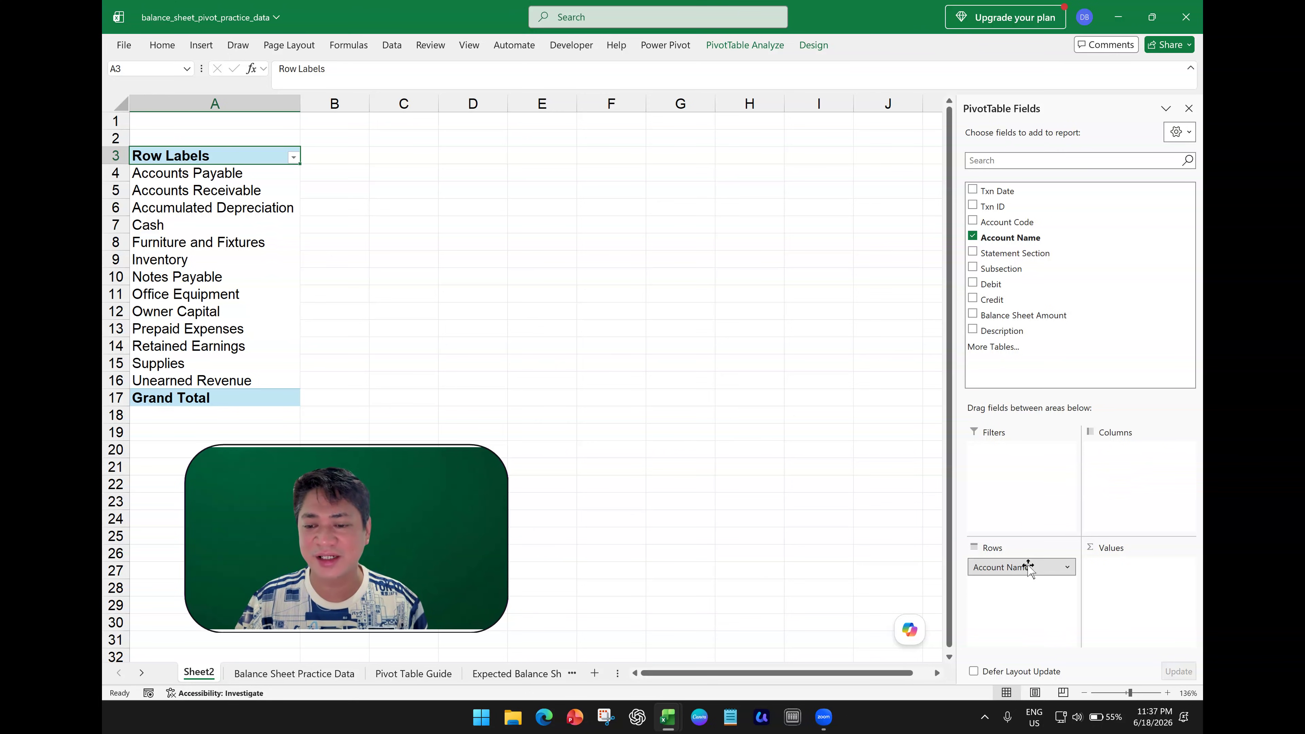
left_click_drag(1029, 567, 877, 497)
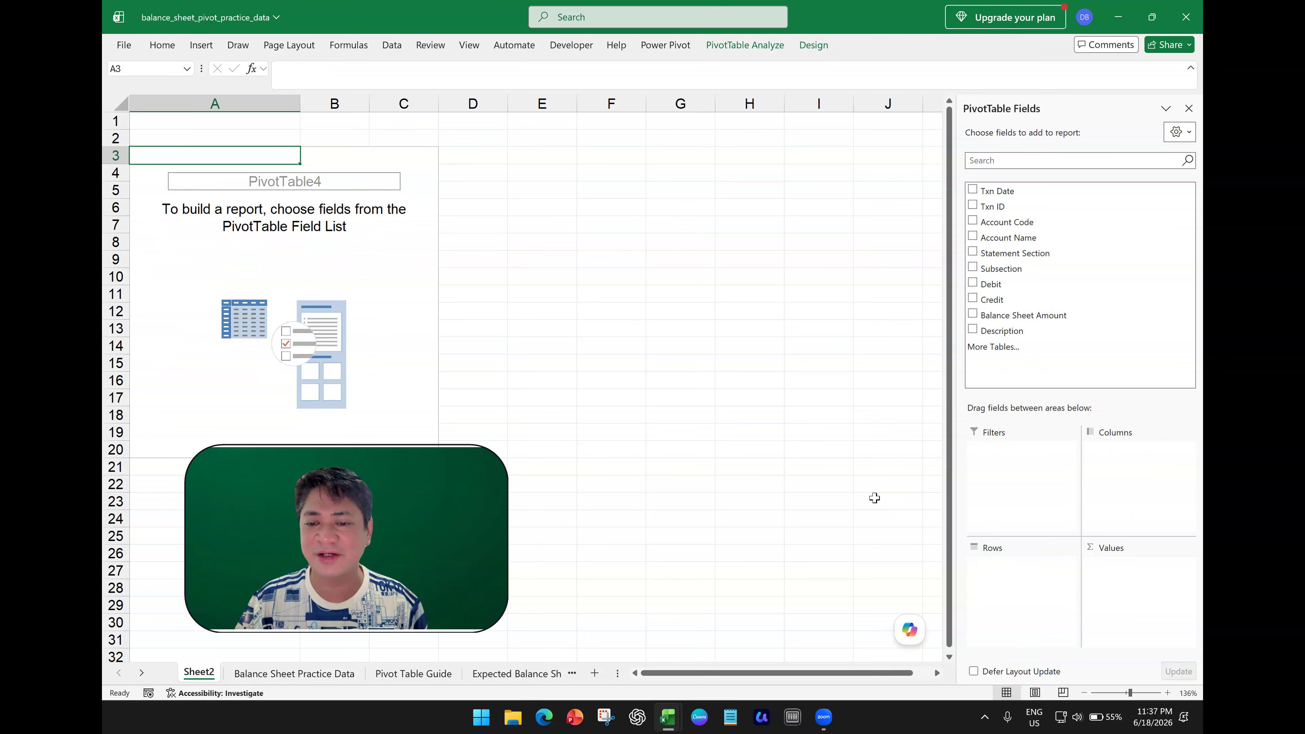
- Set Account Name as the PivotTable's row field and add Debit and Credit as summed value fields
mouse_move(1030, 238)
left_mouse_down()
mouse_move(1052, 580)
mouse_move(1035, 604)
mouse_move(1019, 567)
mouse_move(1035, 574)
mouse_move(1044, 494)
mouse_move(1131, 474)
mouse_move(1124, 591)
mouse_move(1123, 568)
mouse_move(1021, 555)
mouse_move(1008, 574)
mouse_move(1020, 568)
left_mouse_up()
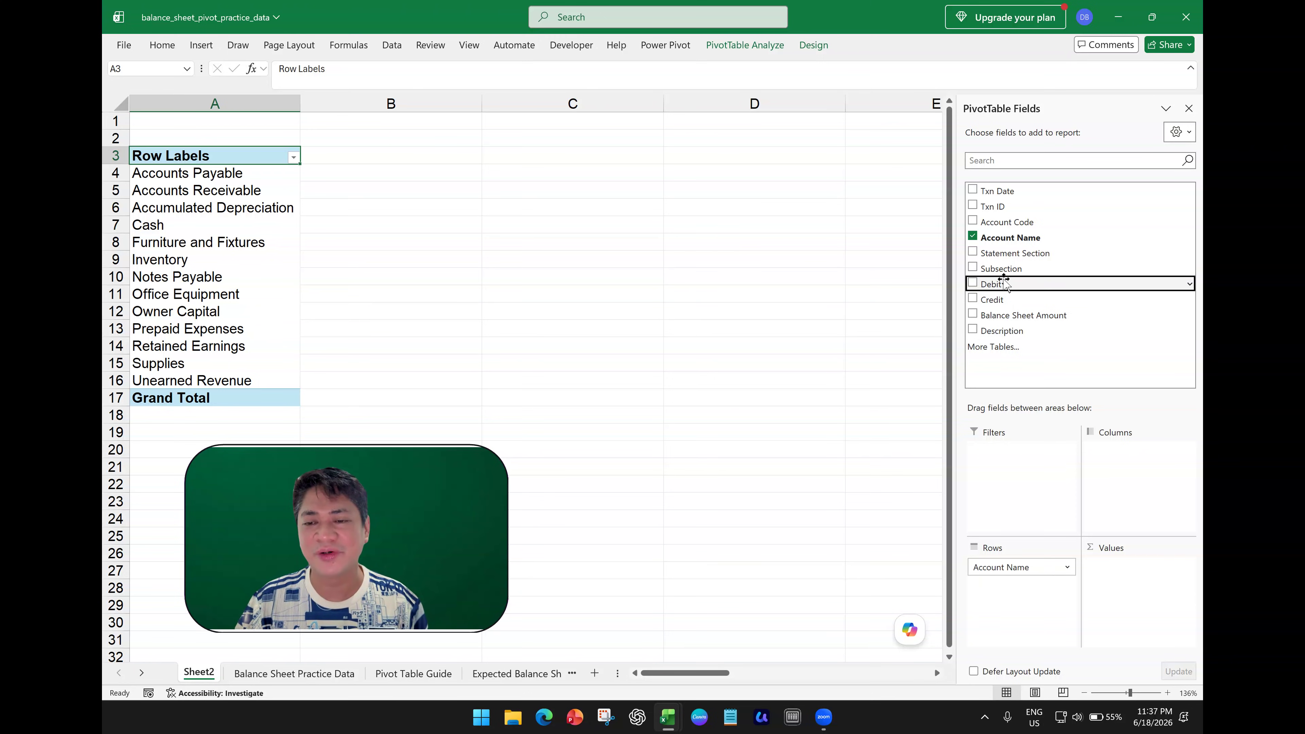
left_click_drag(1002, 282, 1129, 597)
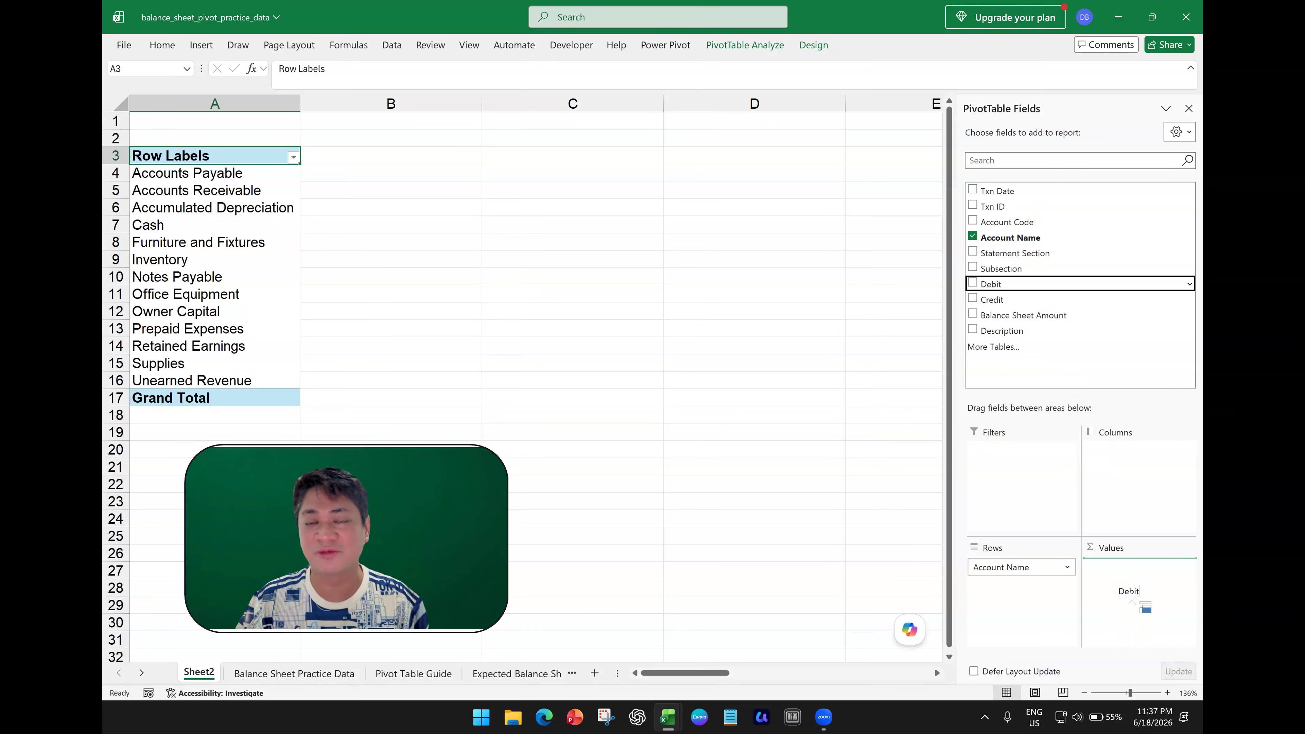
left_click_drag(1131, 598, 1132, 596)
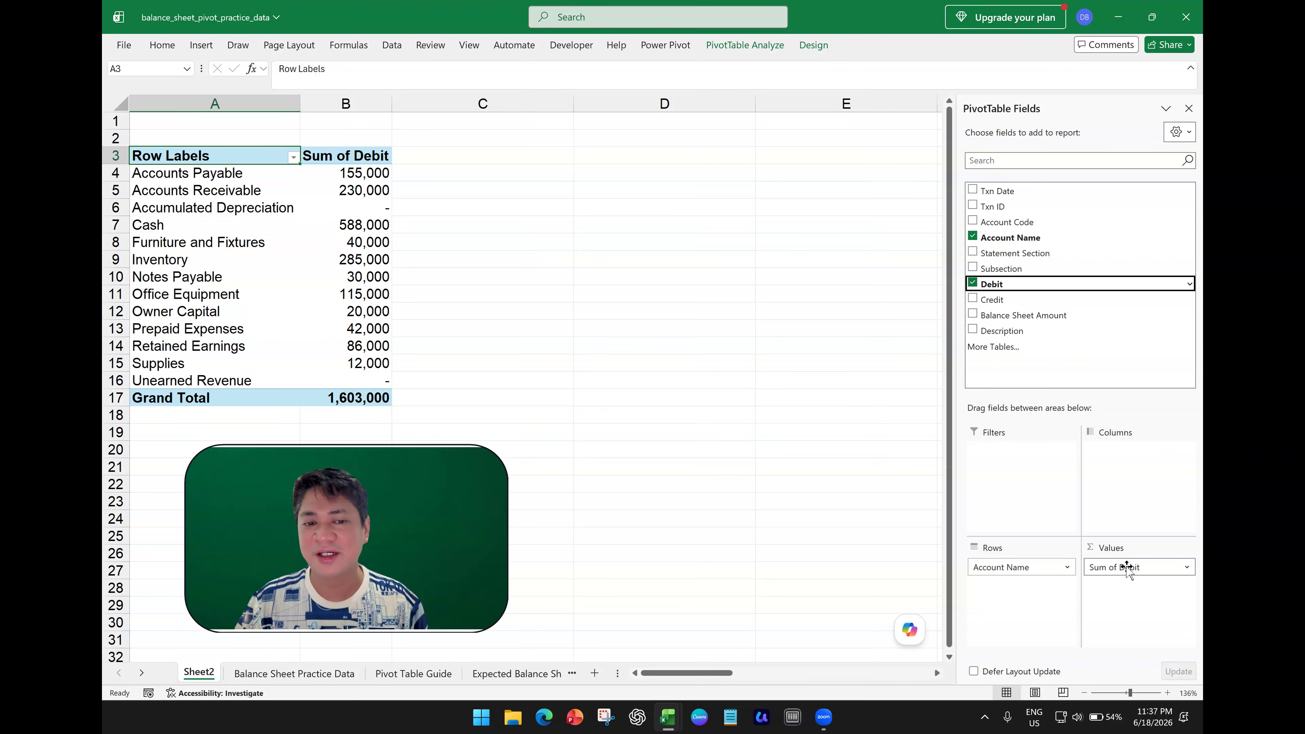
left_click_drag(1127, 569, 978, 292)
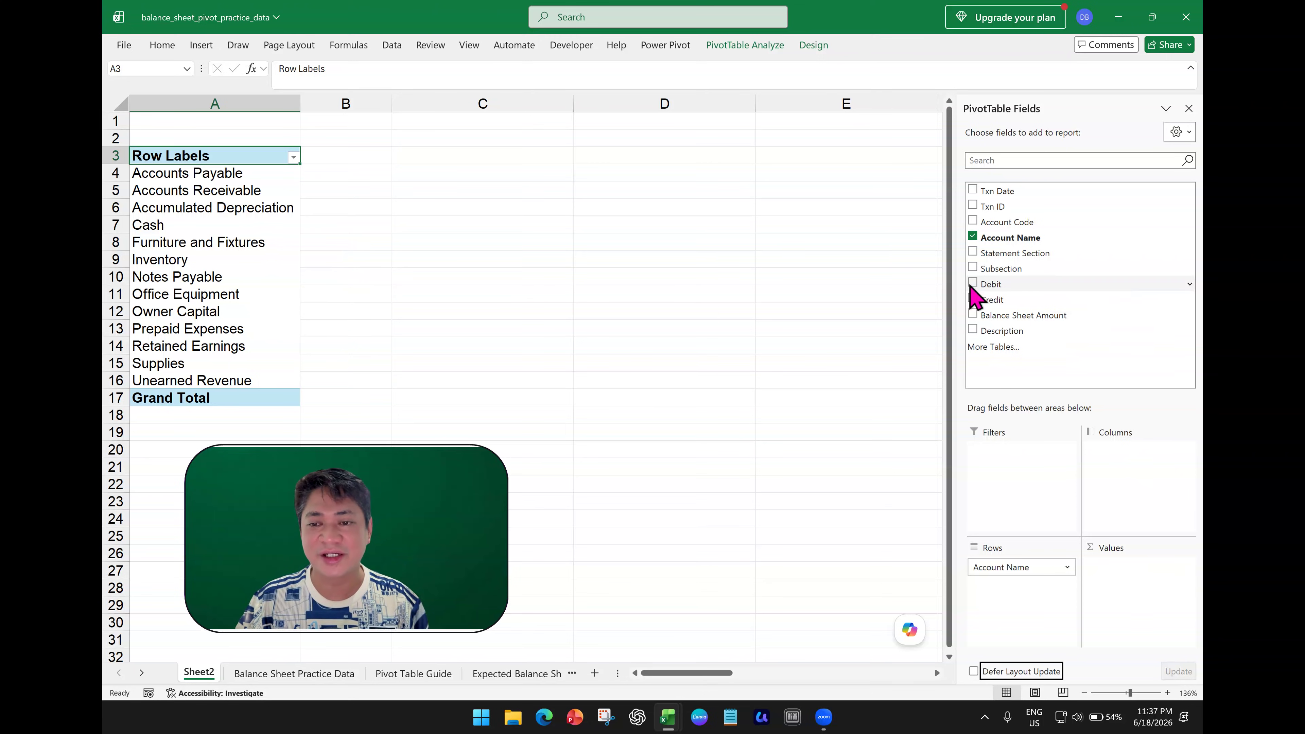
left_click(973, 283)
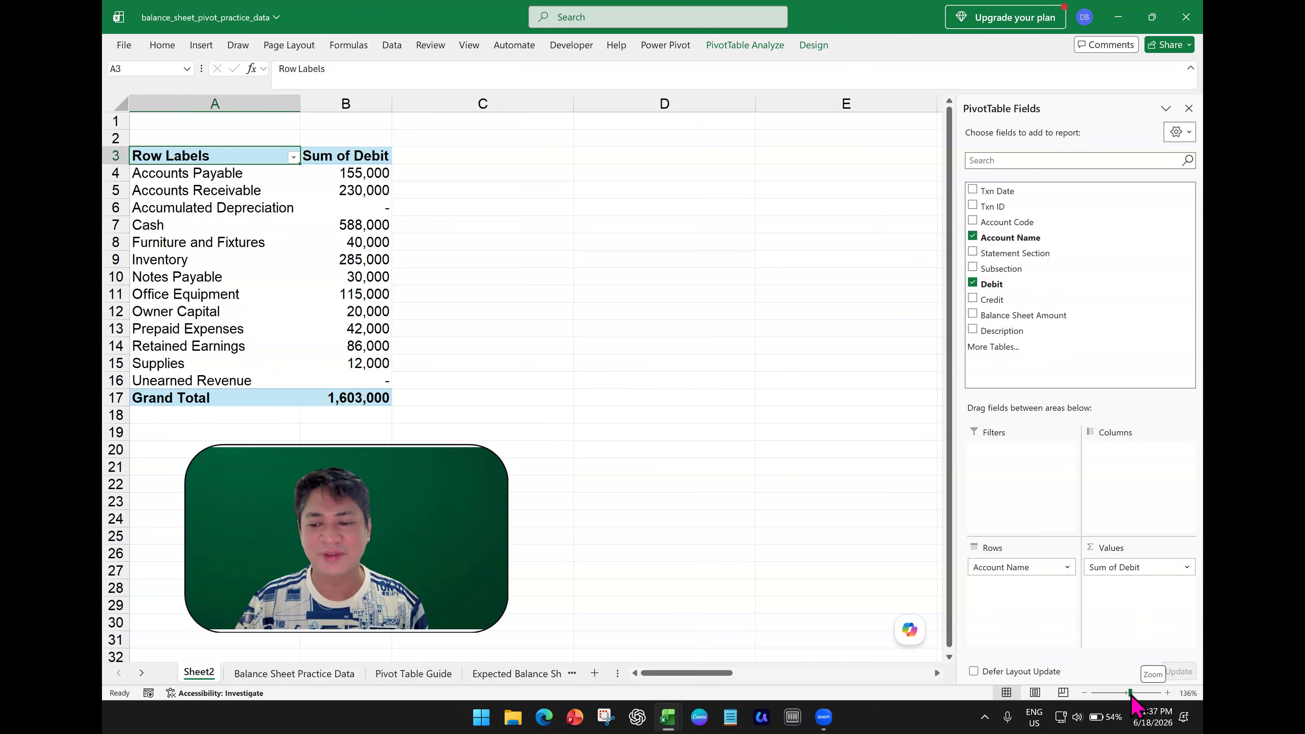
left_click_drag(1130, 693, 1132, 693)
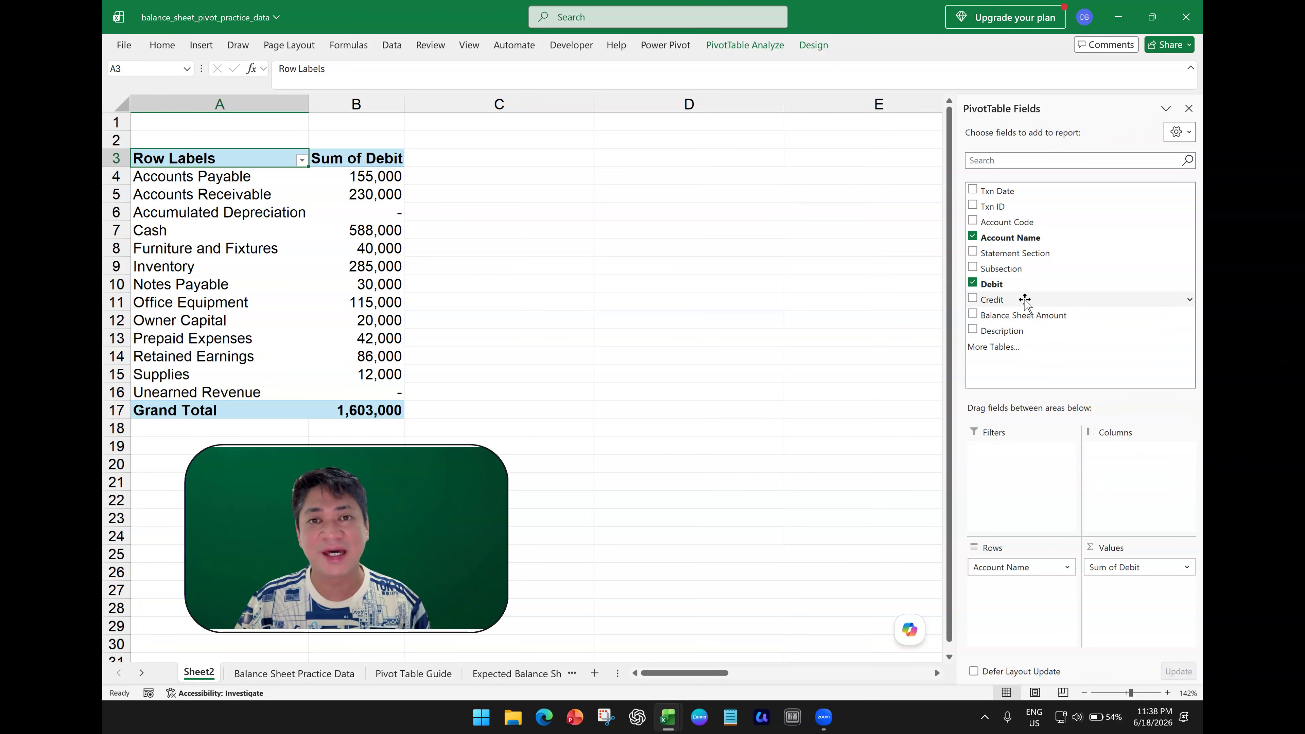
left_click_drag(1025, 301, 1126, 617)
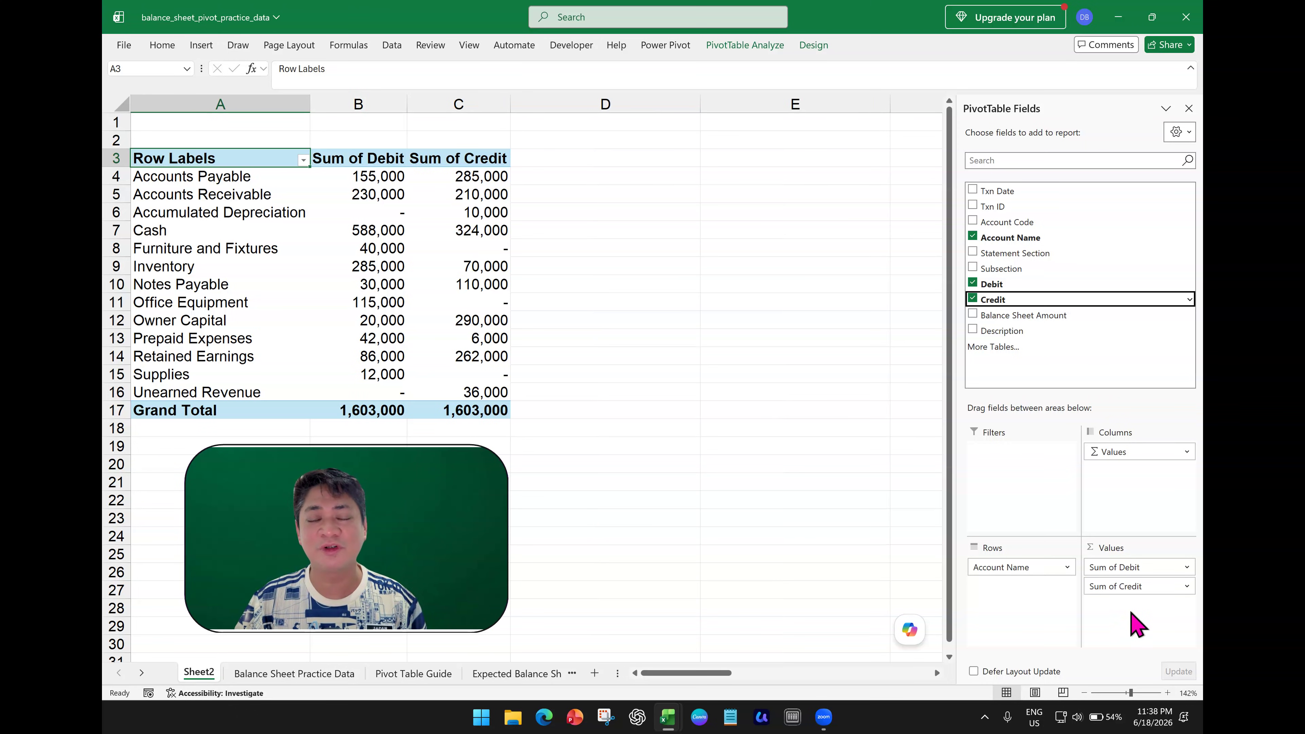
- Compare the Sum of Debit and Sum of Credit columns and their grand totals in the PivotTable
left_click(1120, 568)
left_click(1122, 588)
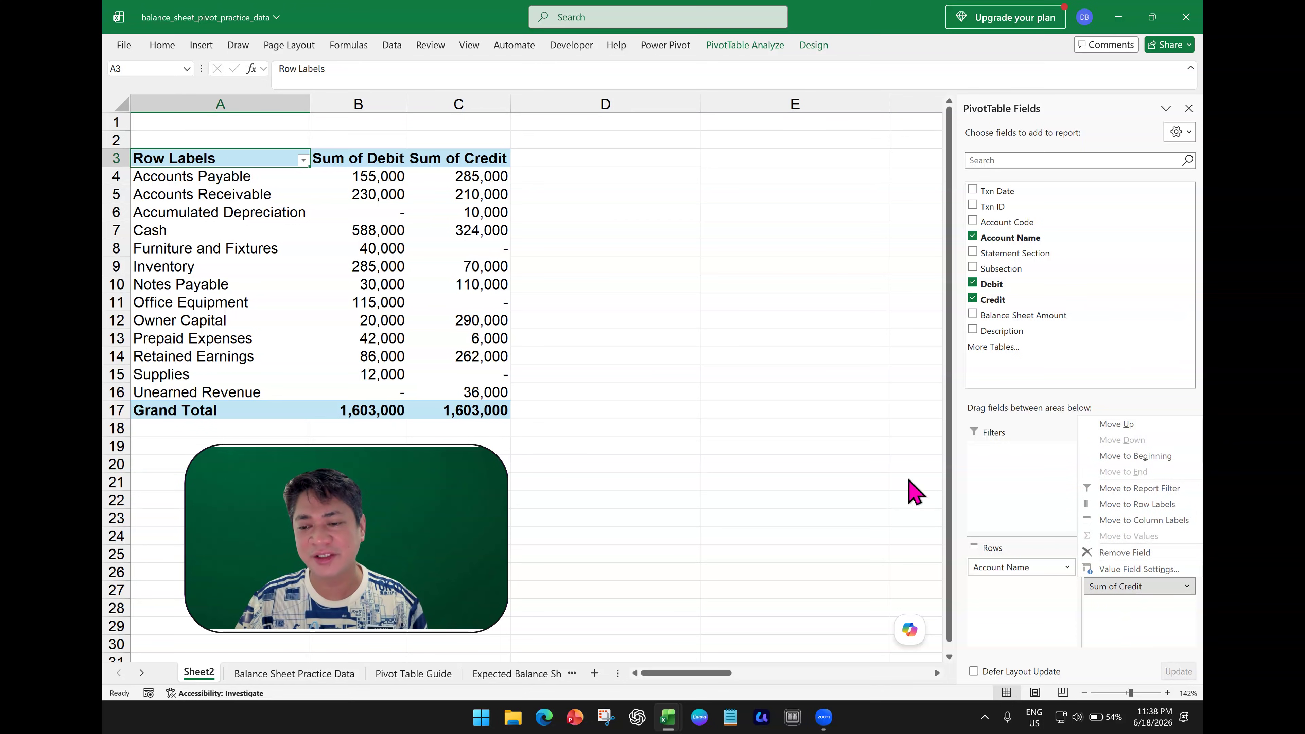
left_click(373, 161)
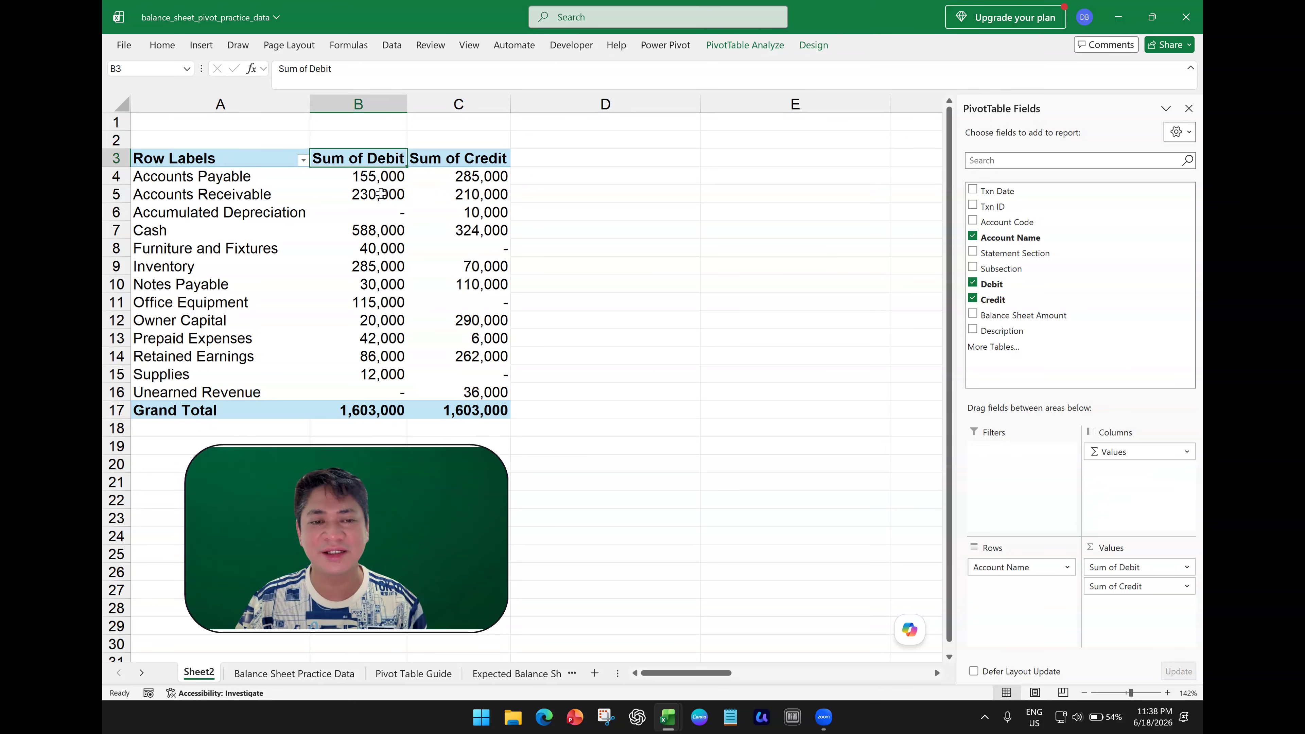
left_click(373, 102)
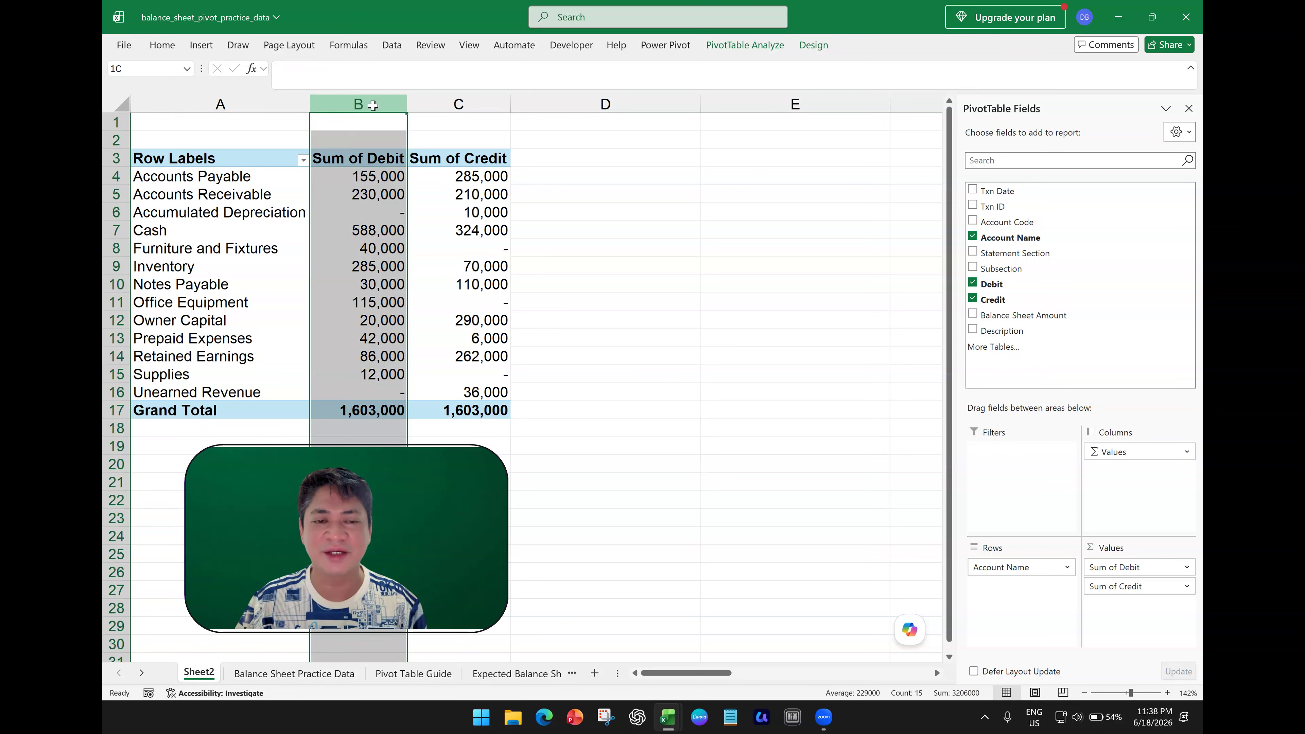
left_click(458, 103)
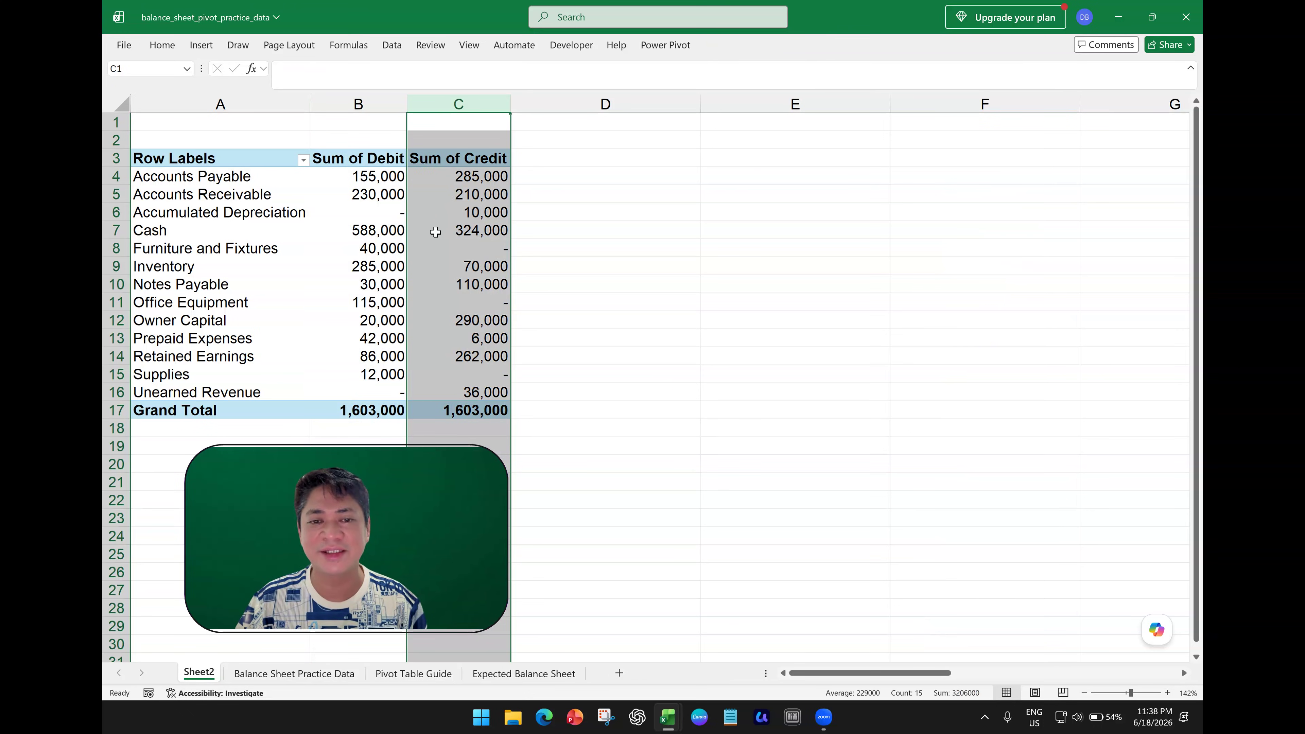
left_click(436, 228)
left_click(1147, 570)
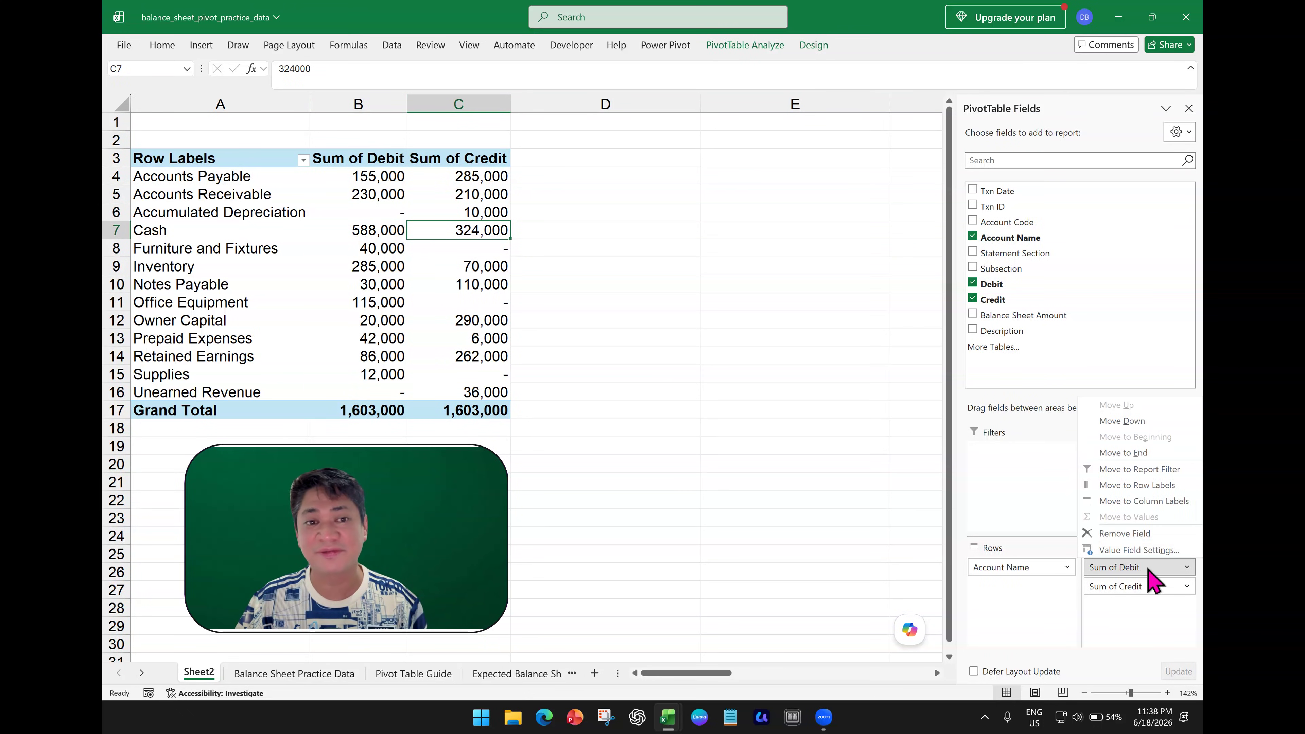
left_click(1136, 598)
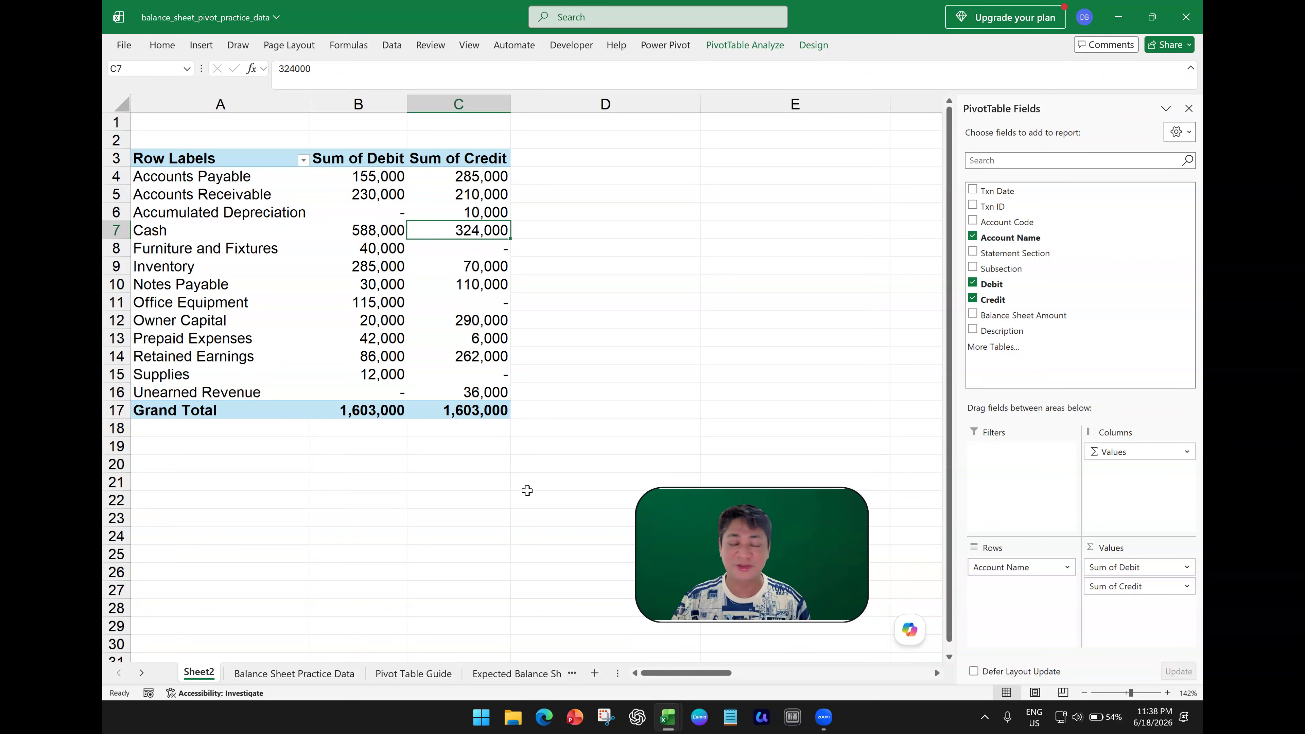
left_click(374, 415)
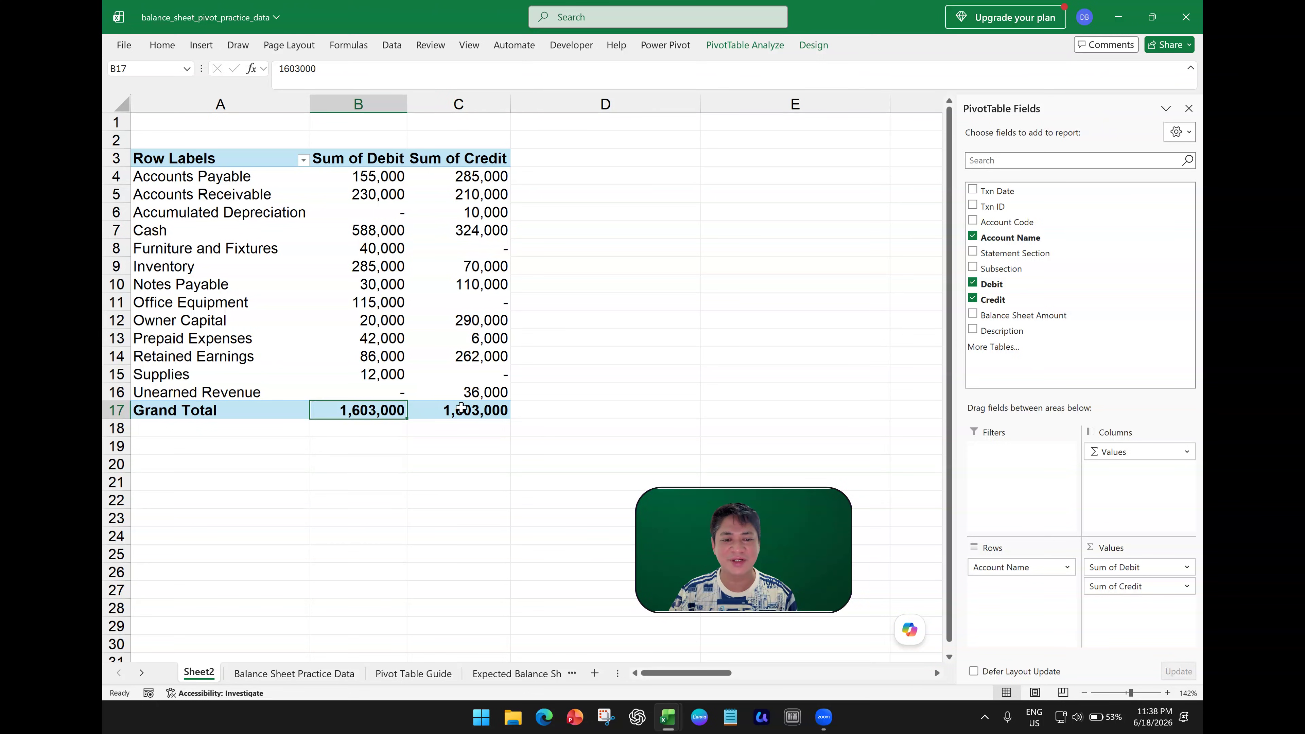
left_click(461, 411)
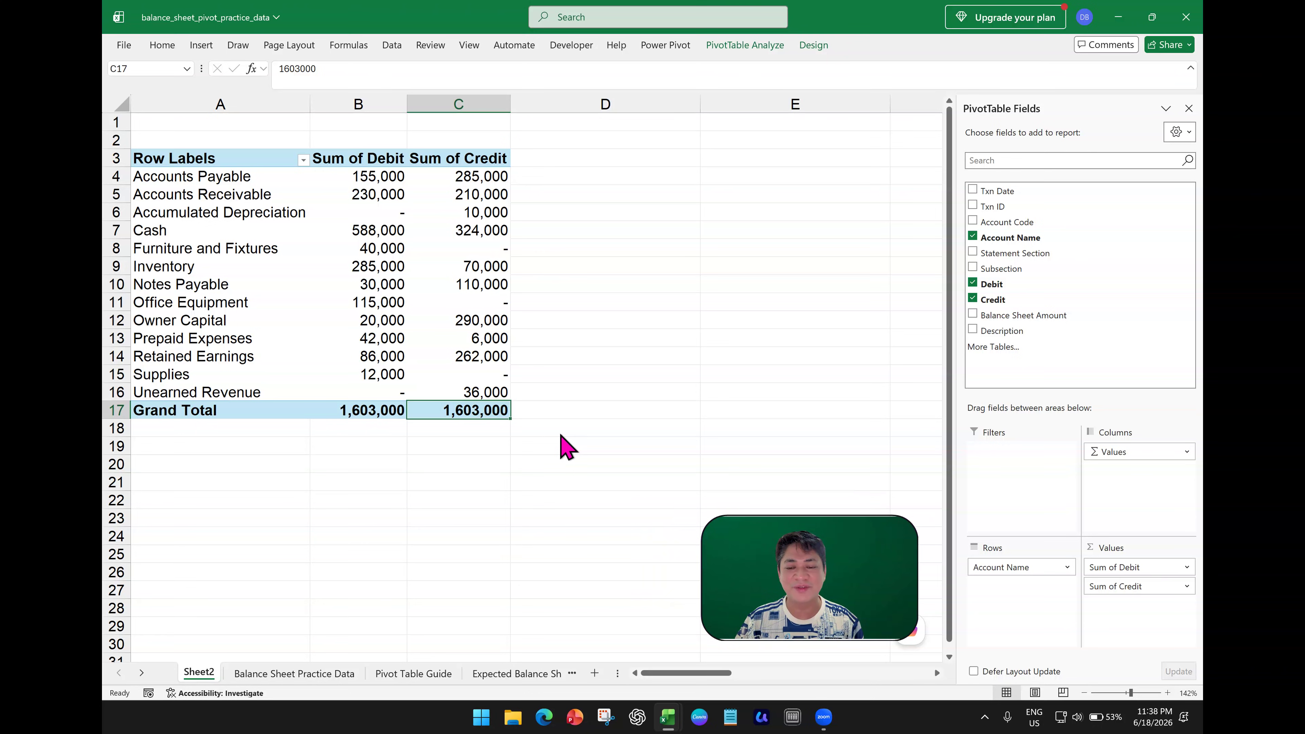
left_click(702, 390)
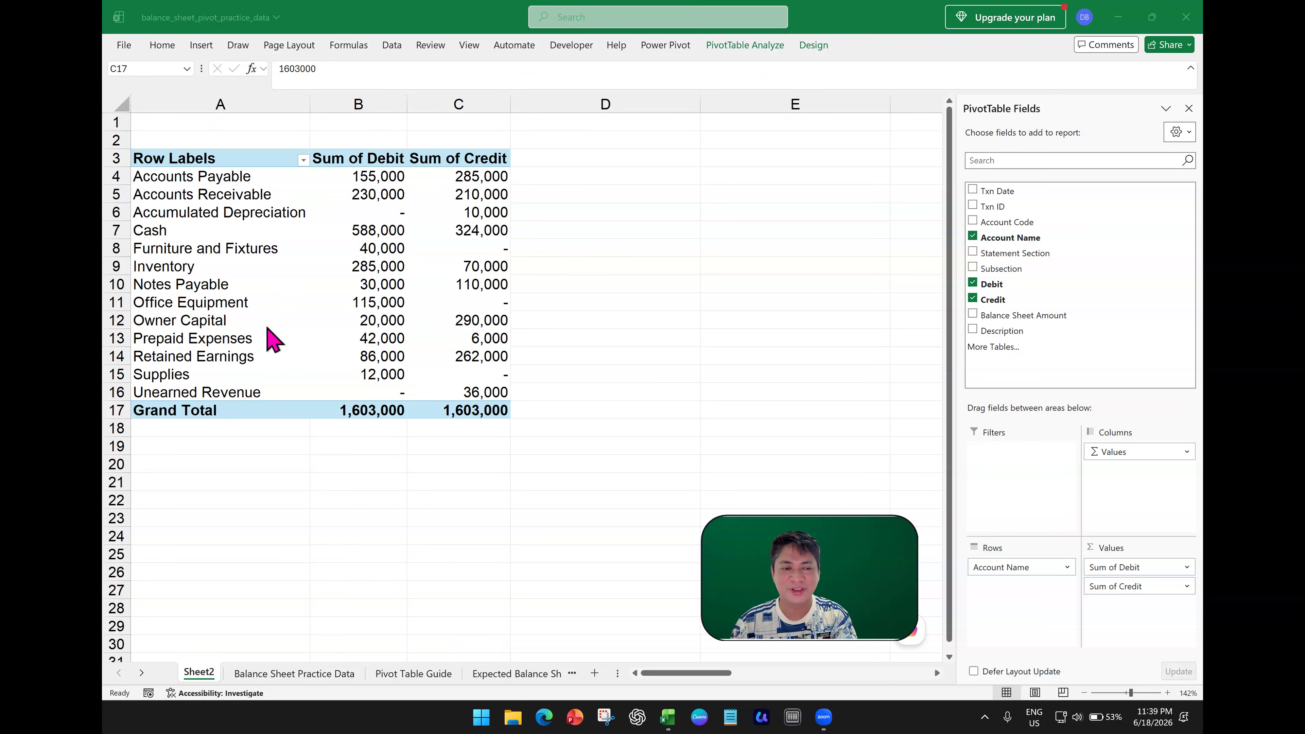
- Move the Cash account to the beginning of the PivotTable's row labels
left_click(217, 270)
left_click(198, 232)
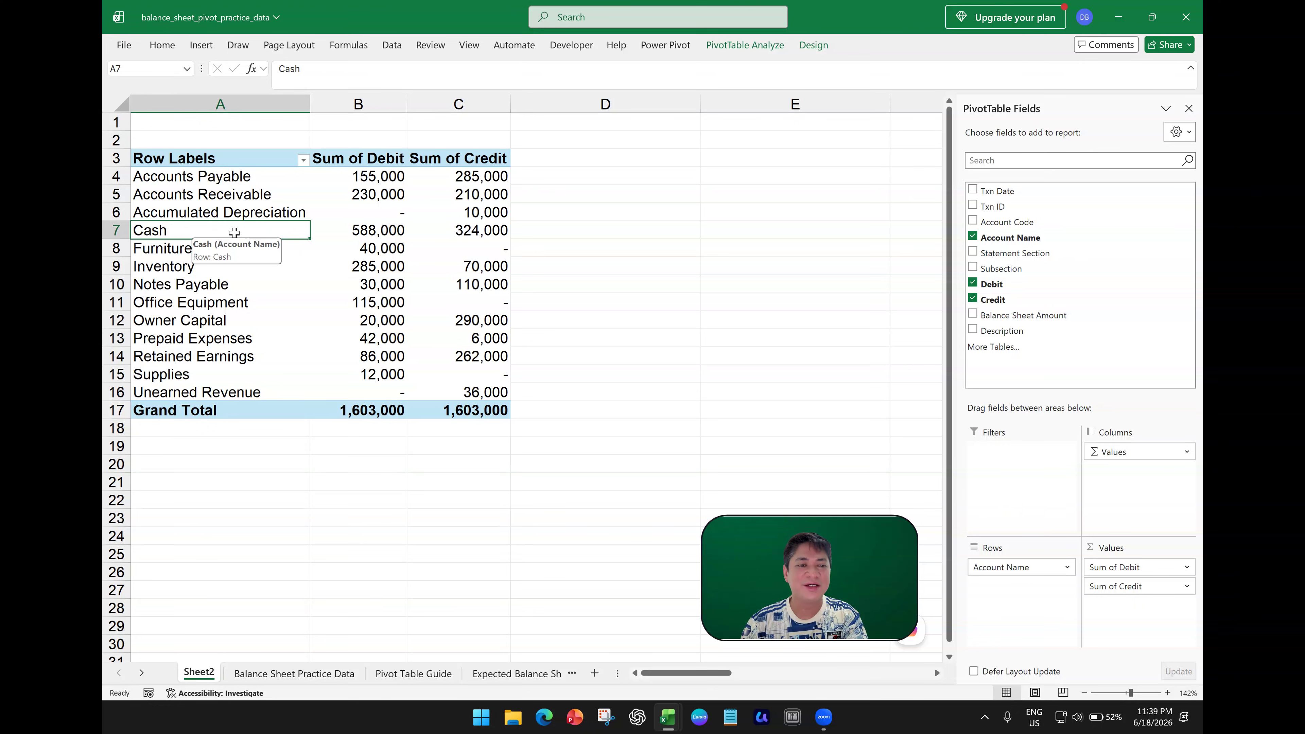
right_click(176, 230)
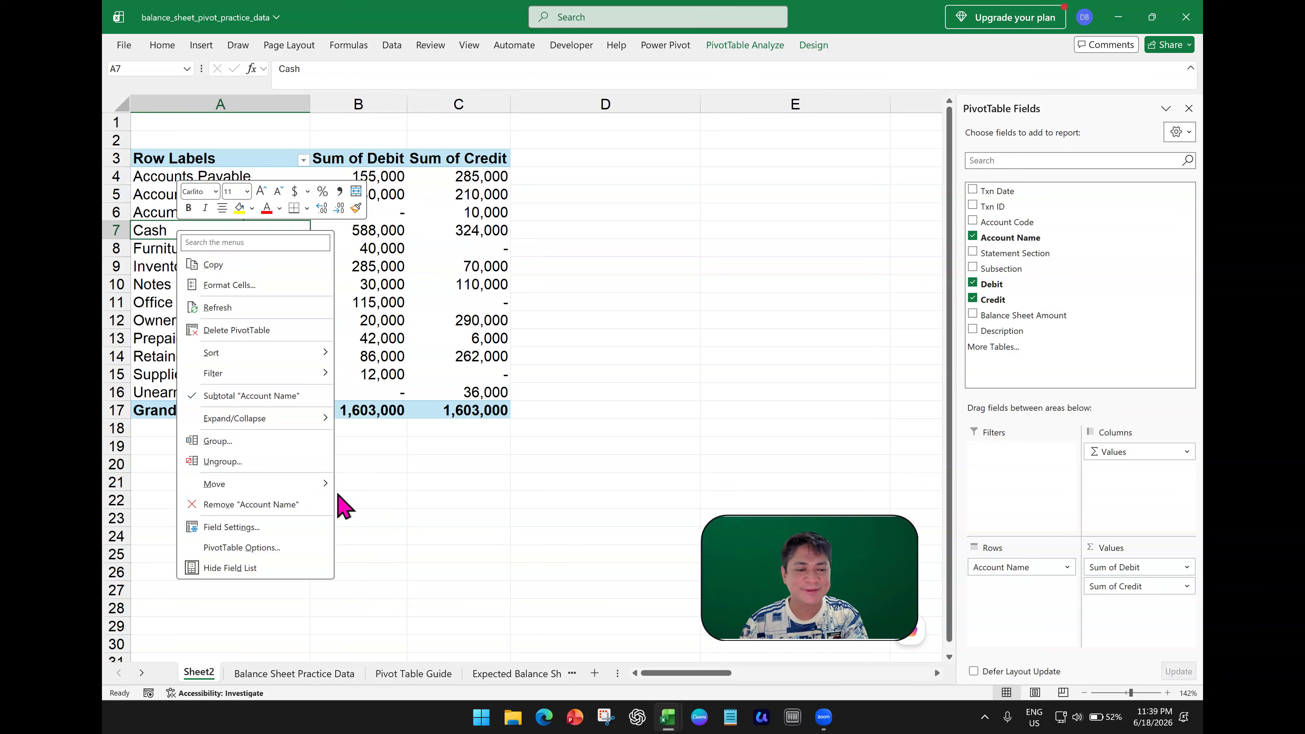
mouse_move(321, 485)
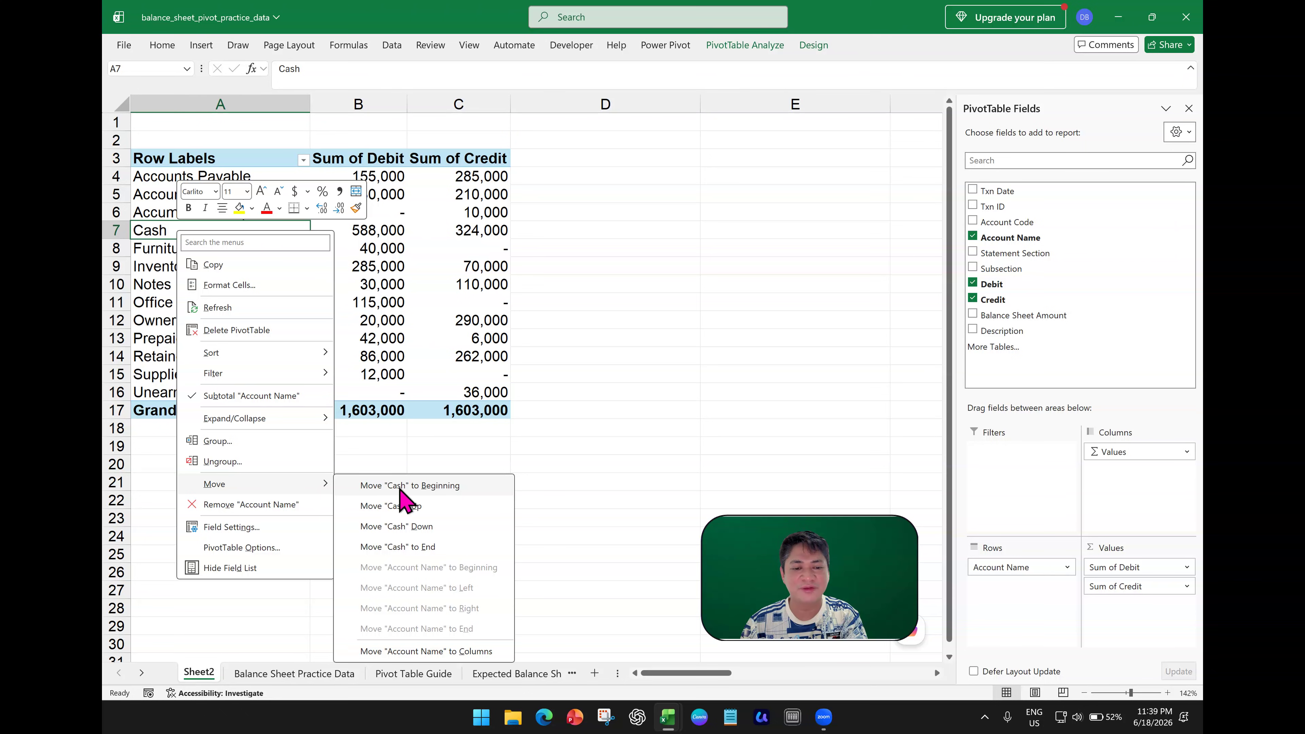
left_click(416, 486)
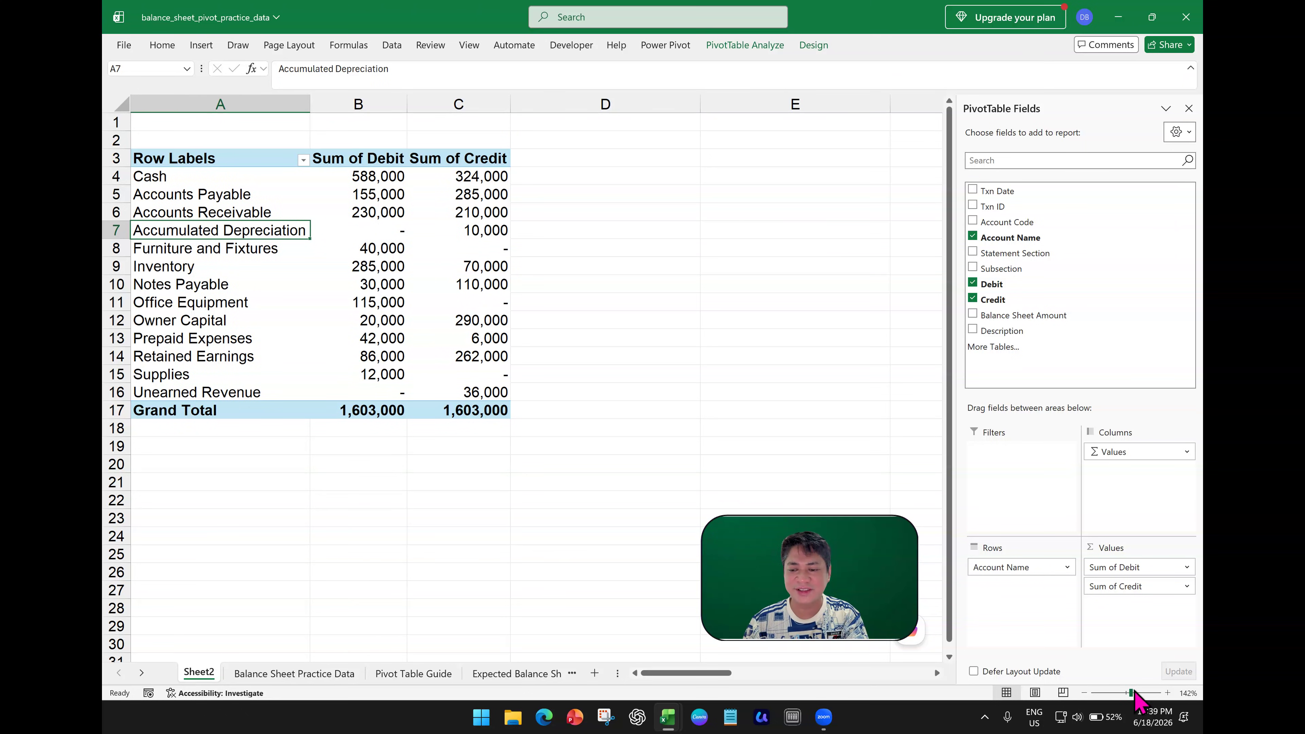
- Move Accounts Receivable up one place to sit directly below Cash, and place Inventory directly below Accounts Receivable
left_click_drag(1131, 693, 1144, 693)
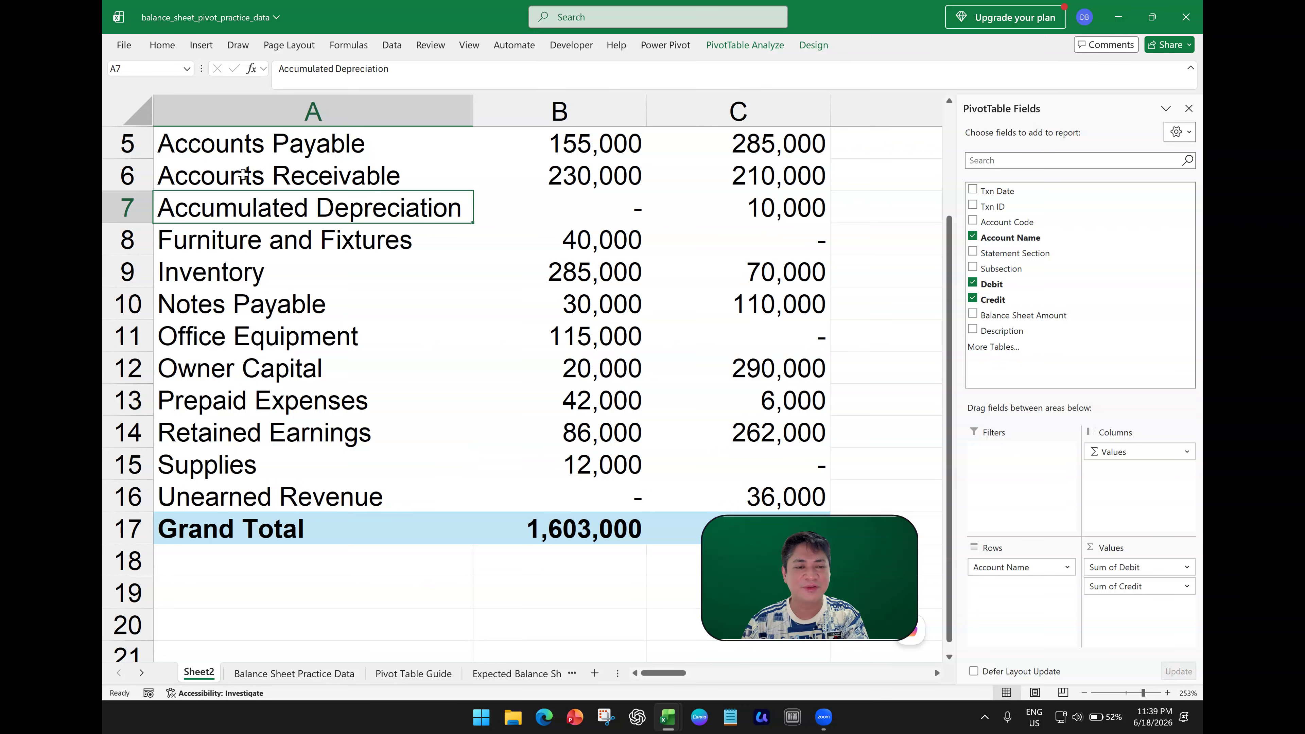
scroll(243, 175, "up", 1)
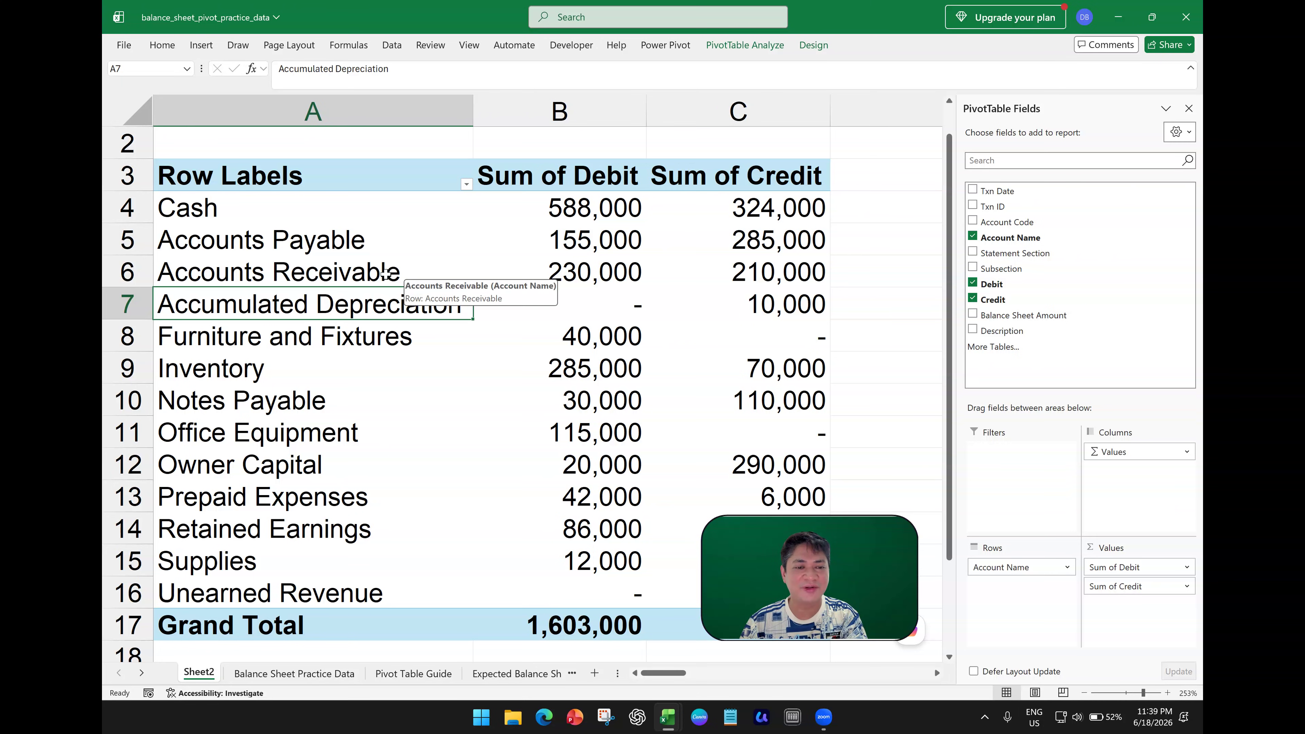
left_click(332, 274)
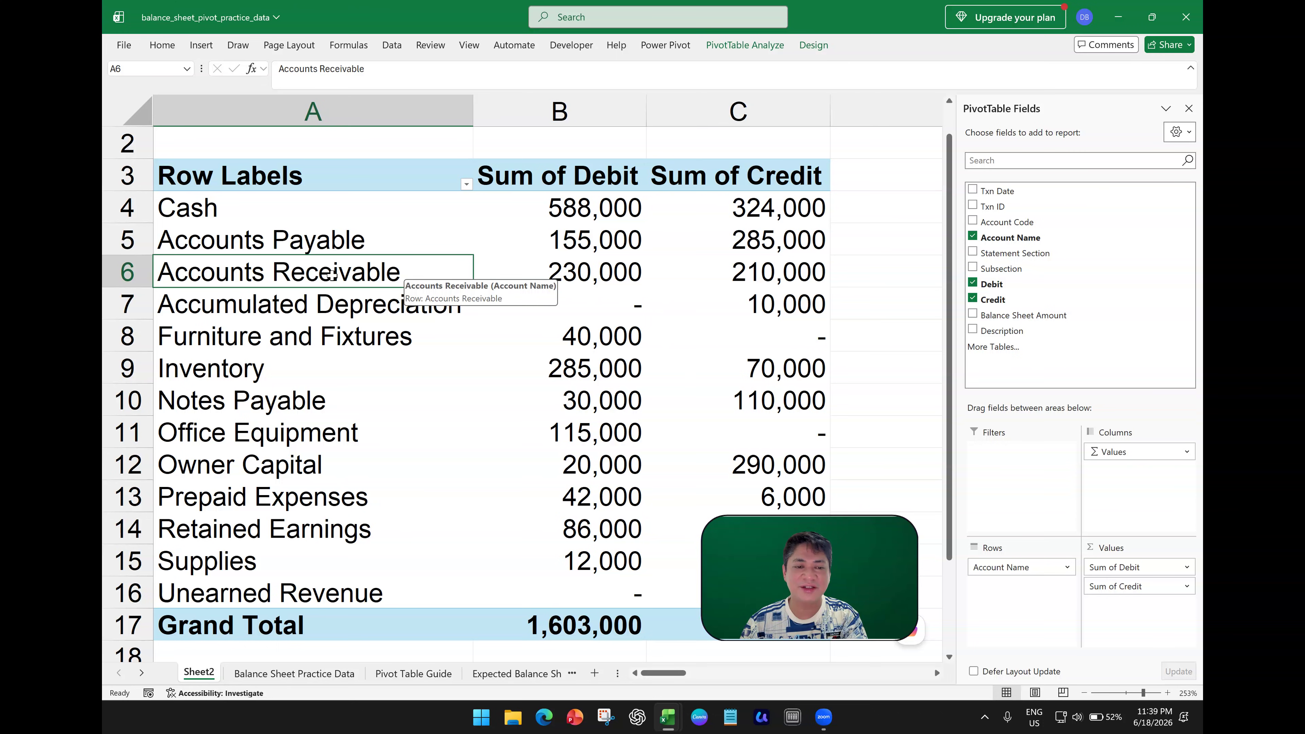
right_click(333, 275)
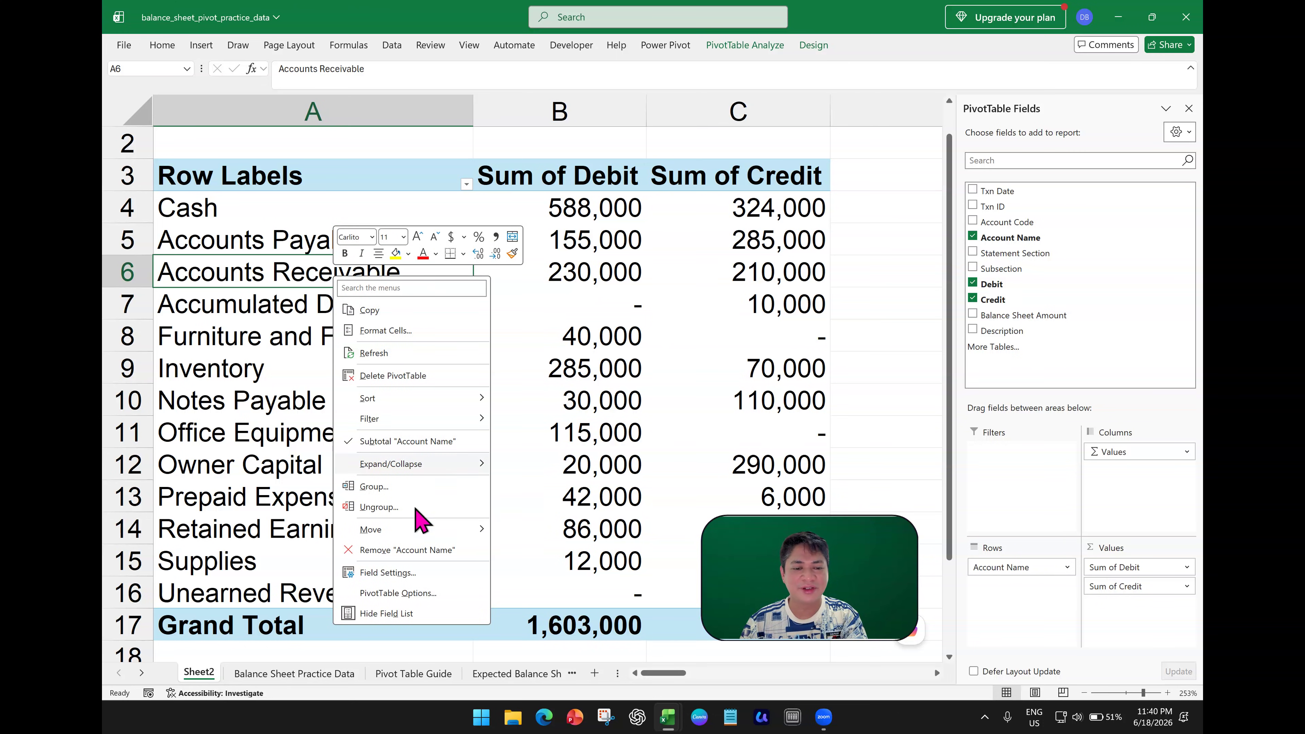
mouse_move(422, 533)
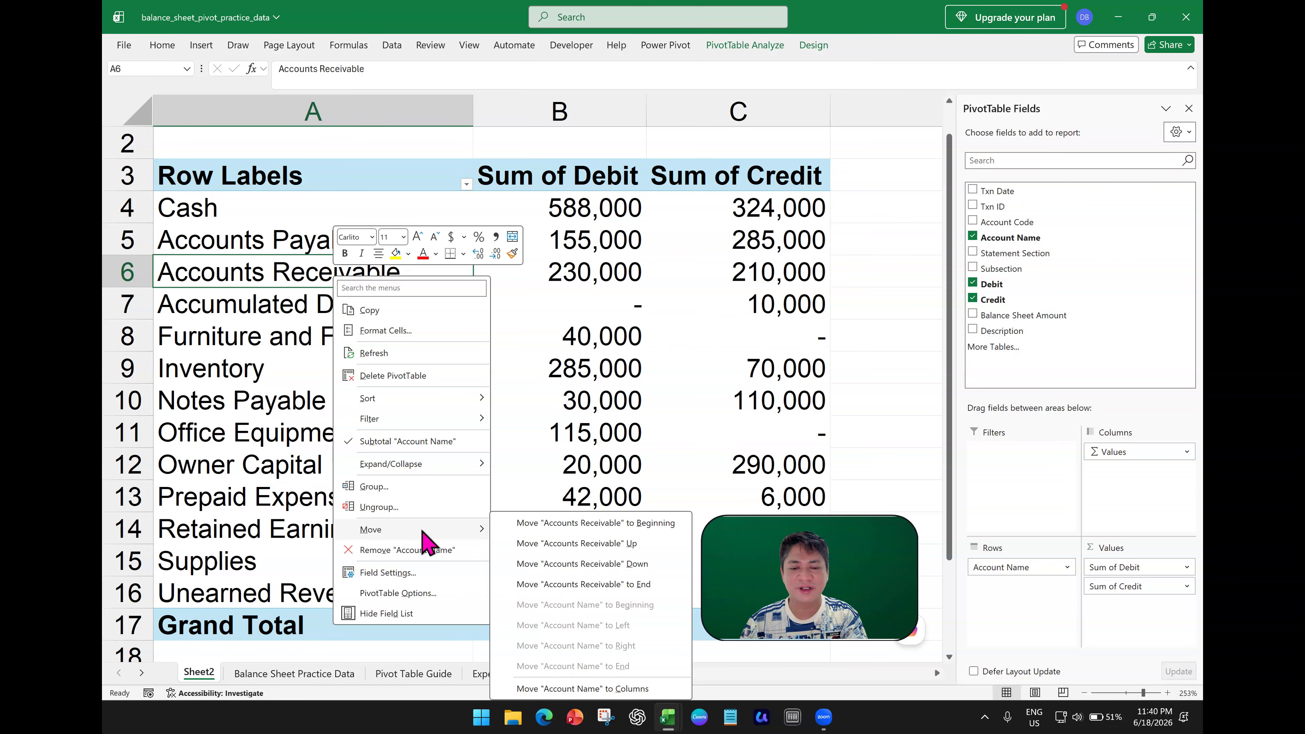
left_click(567, 548)
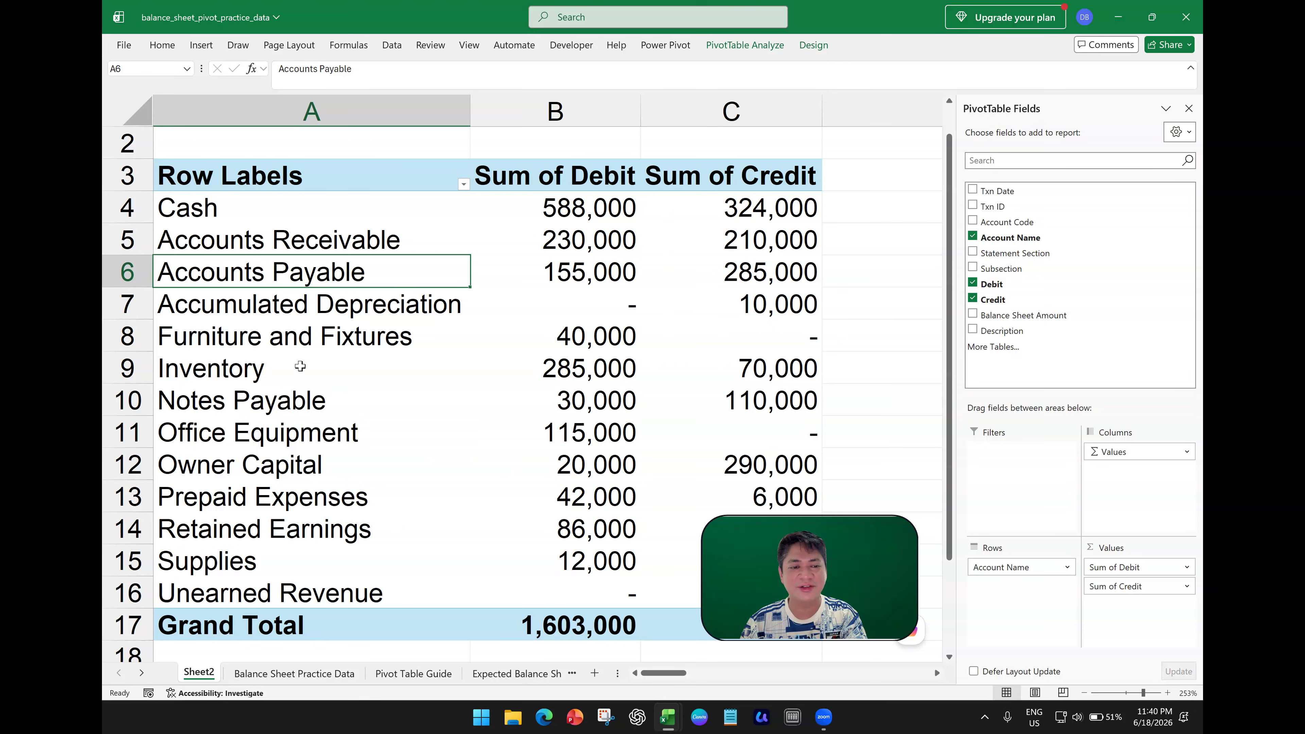
left_click(324, 369)
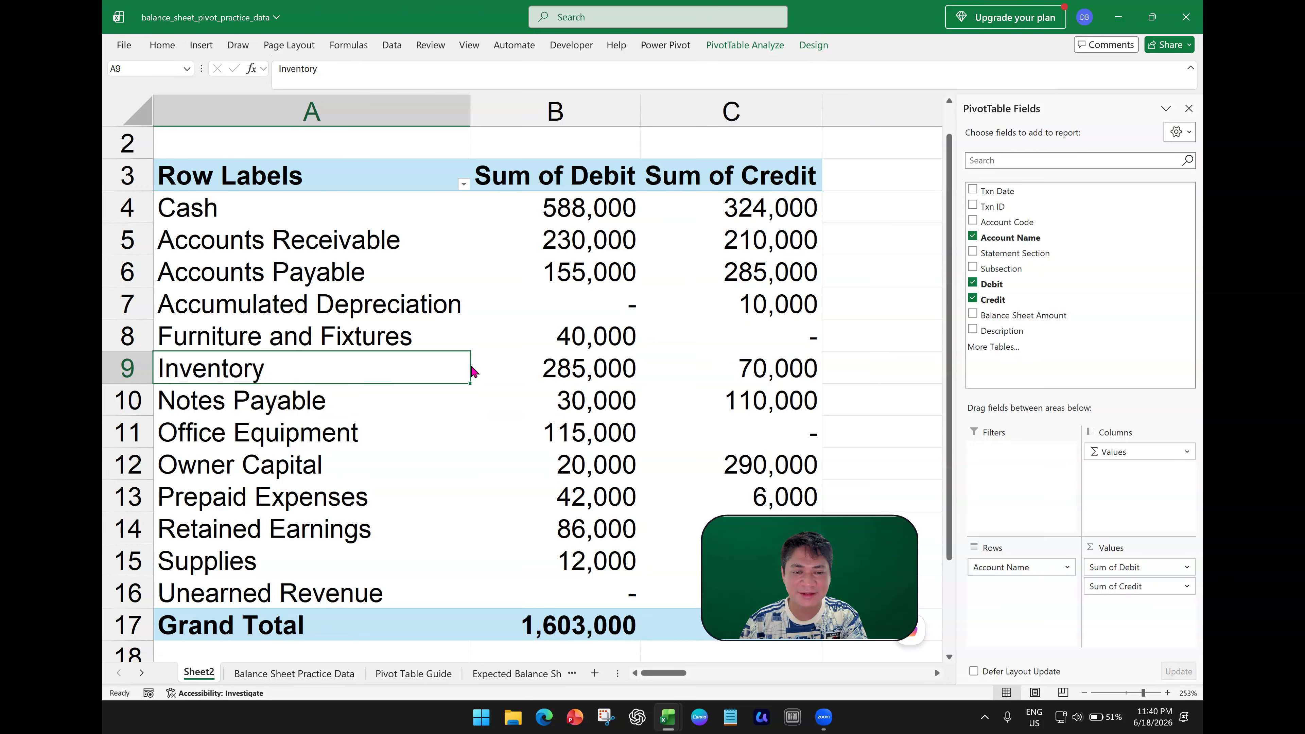
left_click_drag(472, 368, 484, 252)
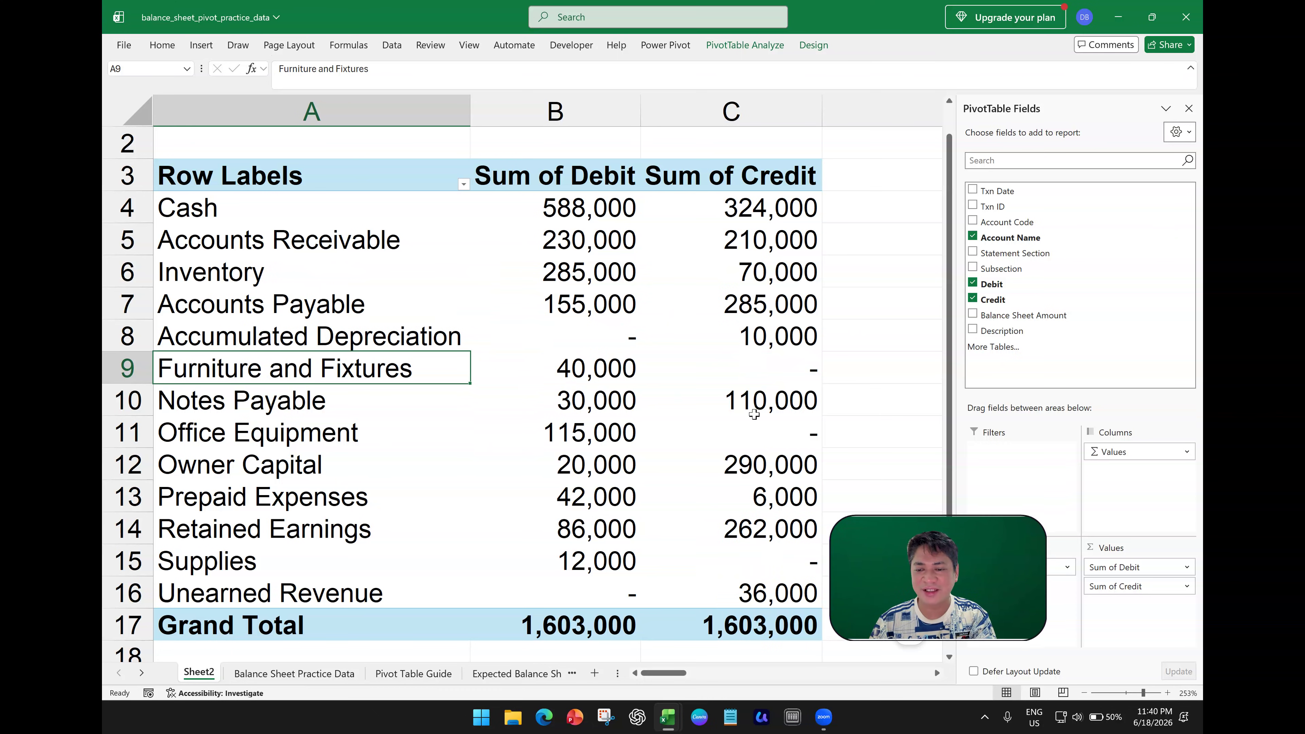
- Reorder the row labels so Supplies sits directly below Inventory and Prepaid Expenses directly below Supplies
scroll(735, 520, "down", 1)
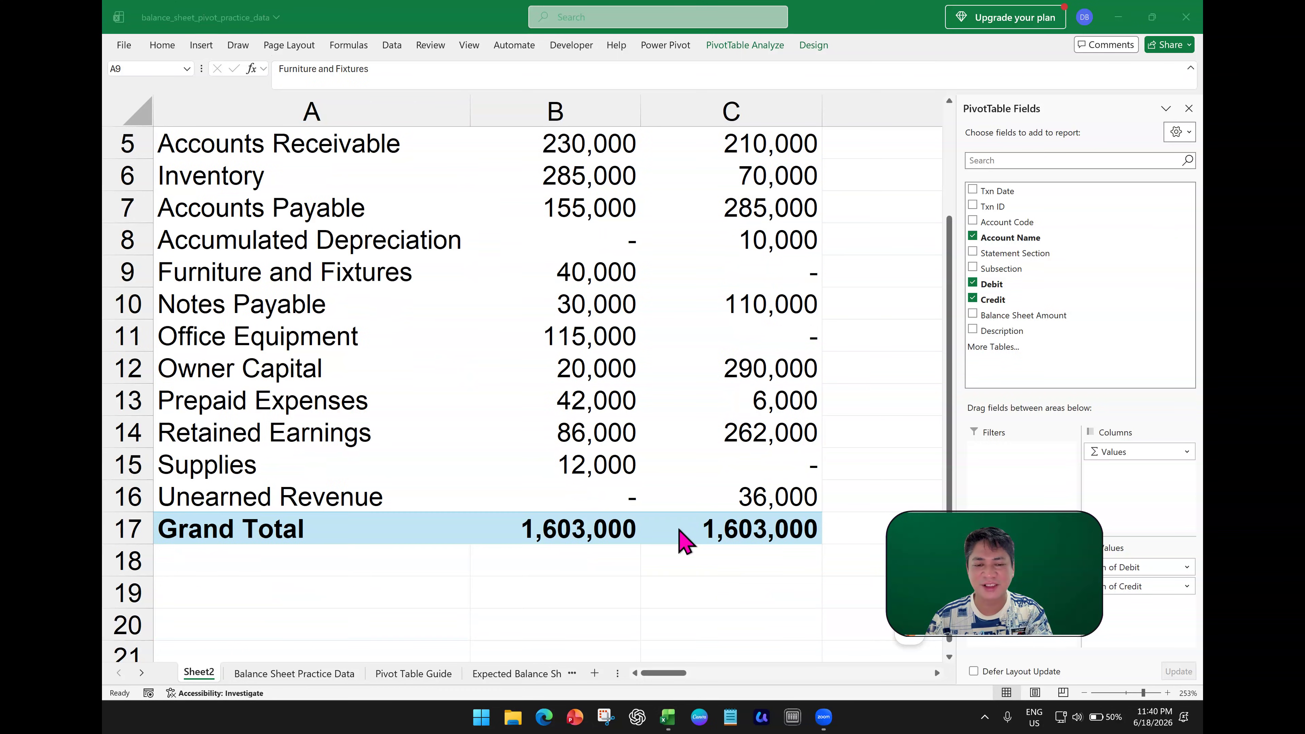
scroll(679, 540, "up", 1)
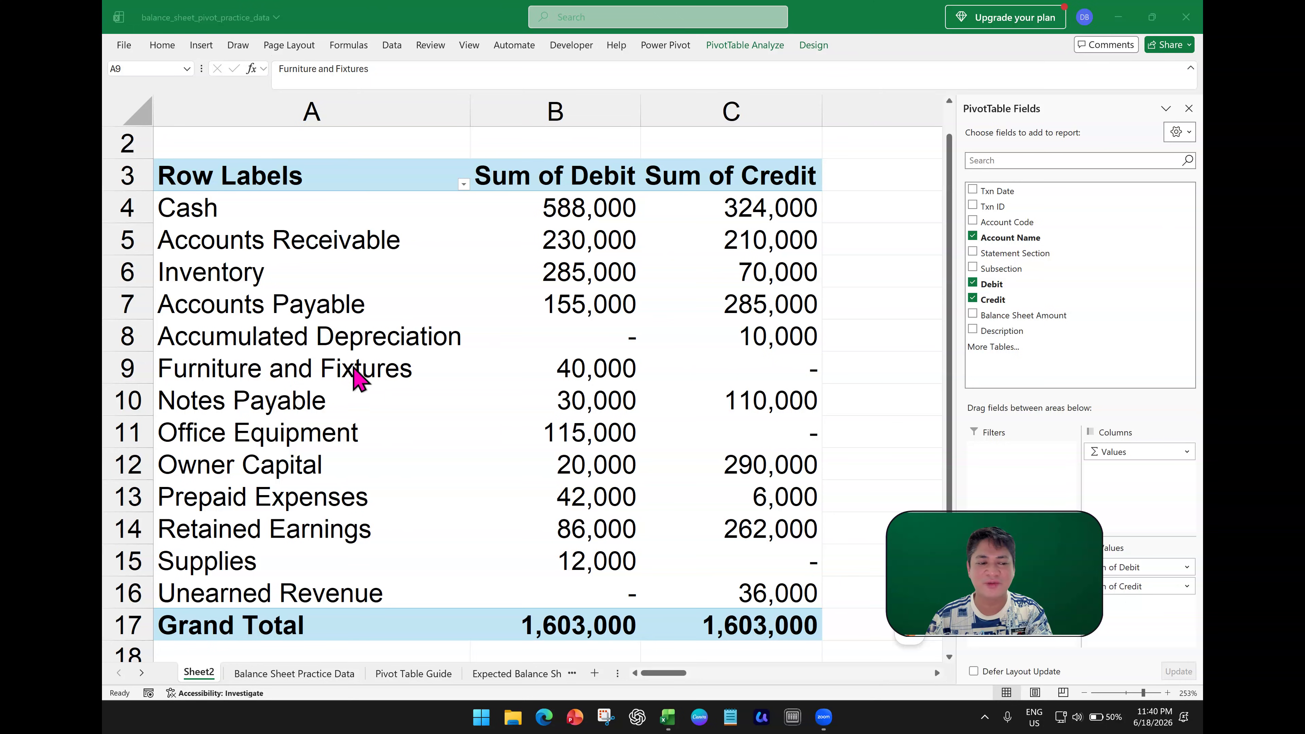
left_click(234, 566)
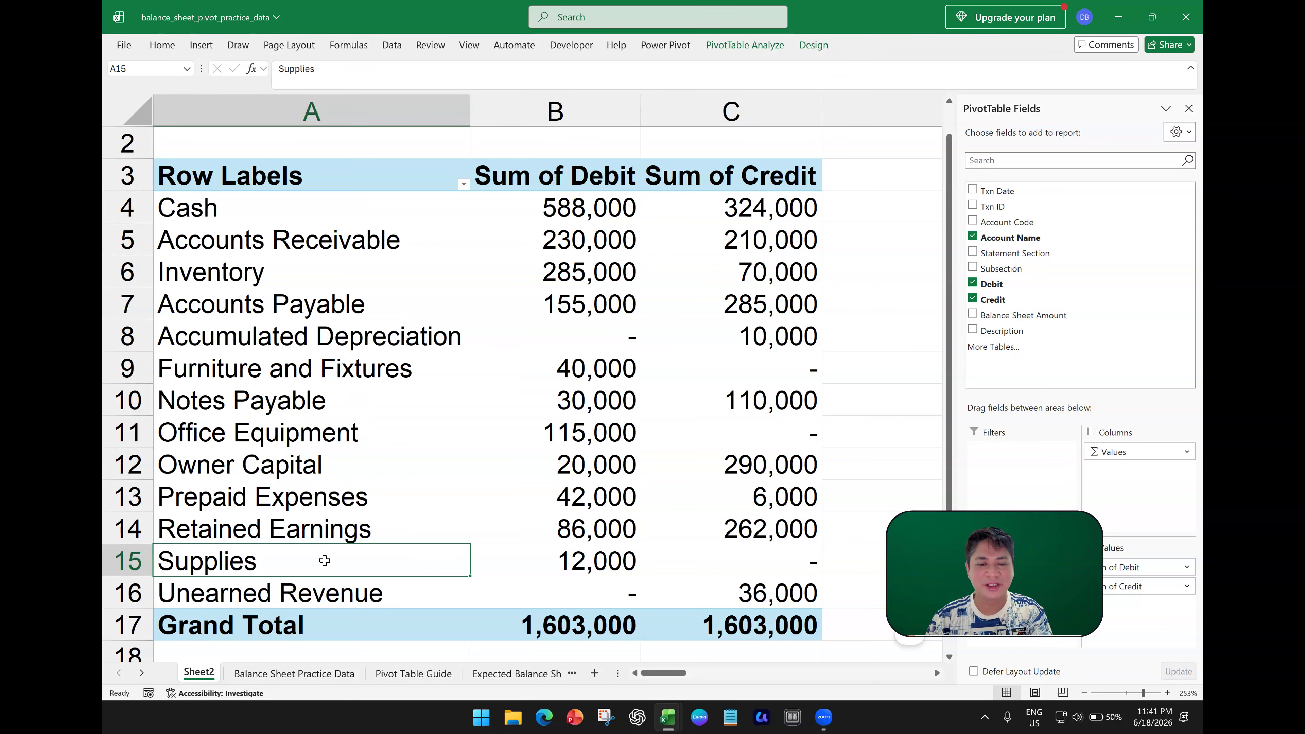
left_click_drag(468, 560, 472, 304)
left_click(330, 535)
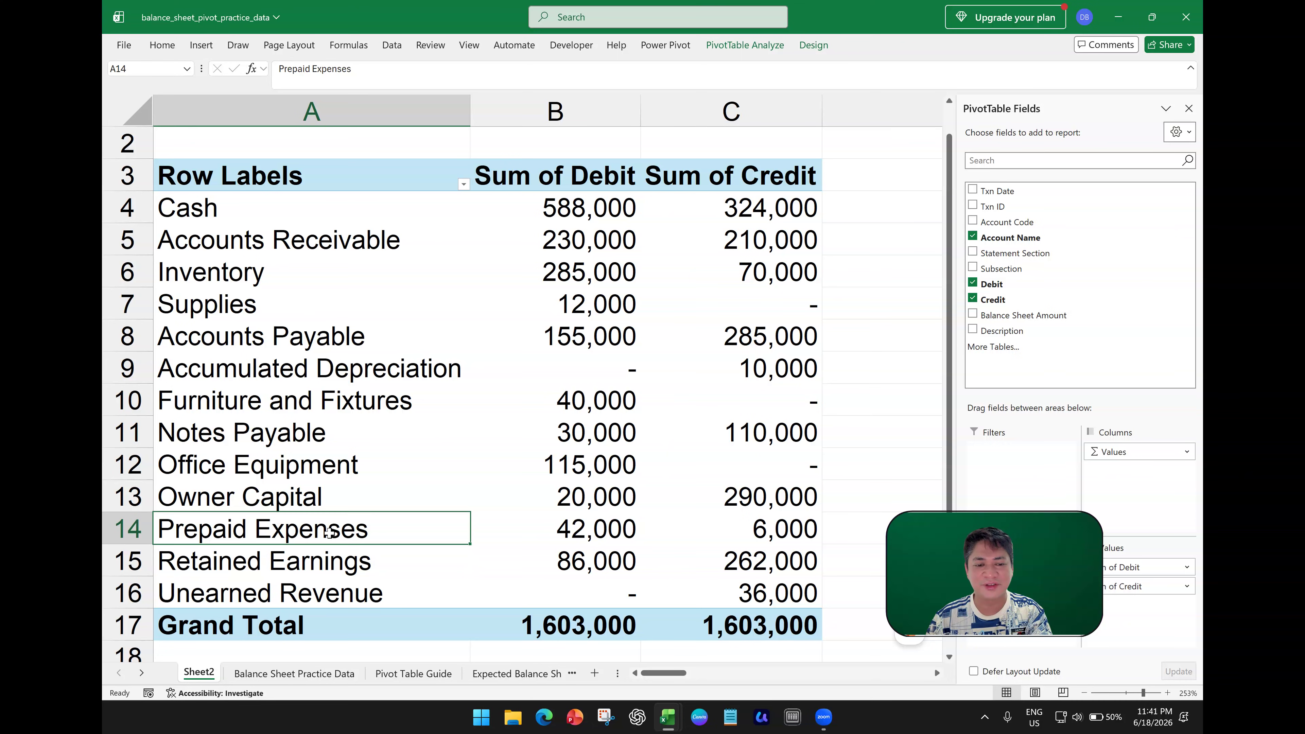
left_click_drag(466, 530, 454, 334)
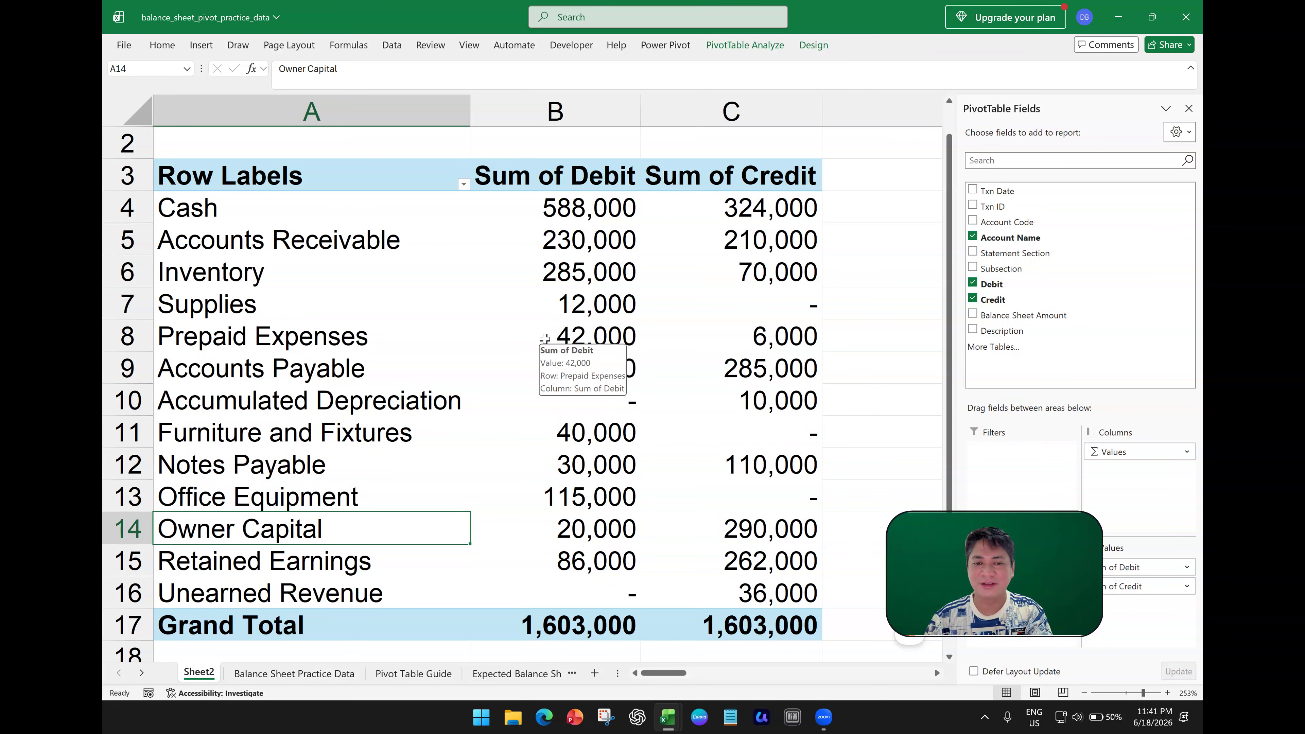